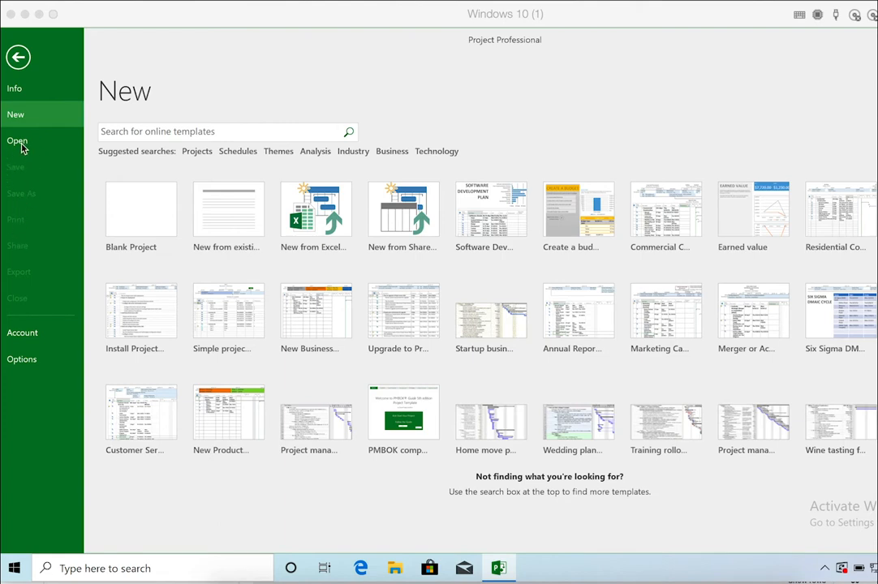
# Review the Info and Account pages and open the program options.
pyautogui.click(22, 92)
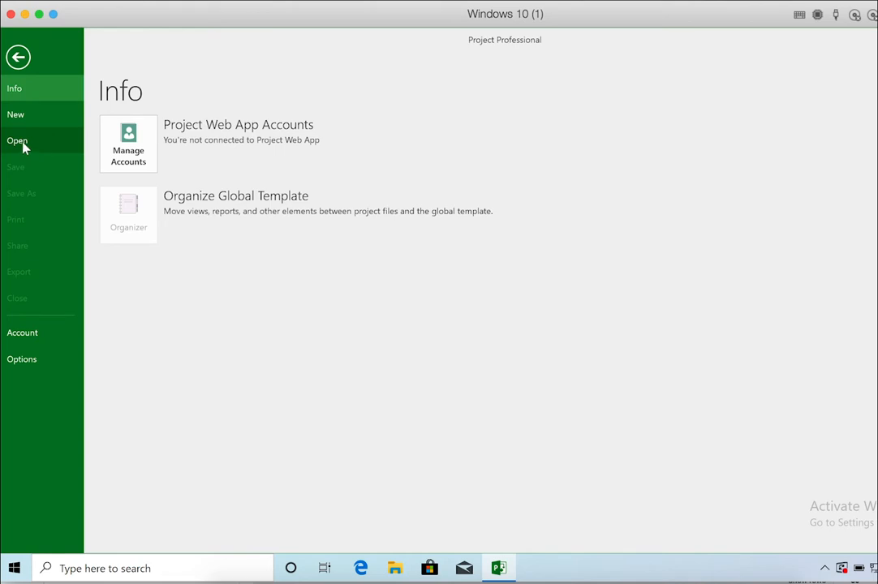
pyautogui.click(44, 346)
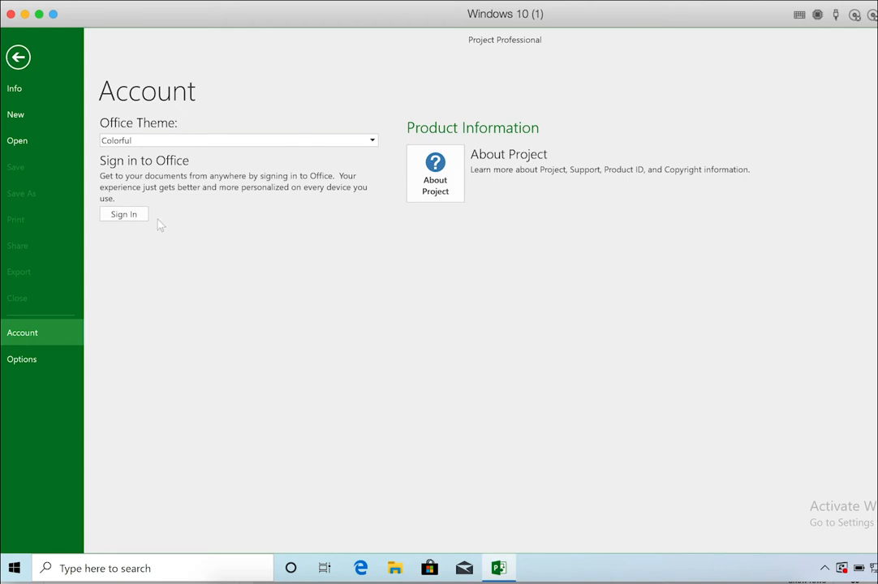
pyautogui.click(28, 363)
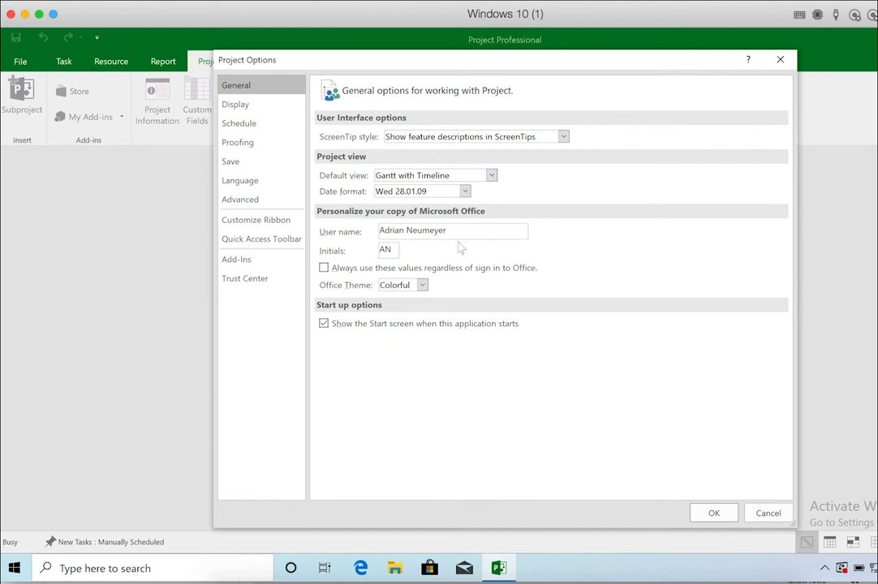
# Examine the Display options, including the available calendar types, and the Schedule options for new projects.
pyautogui.click(248, 106)
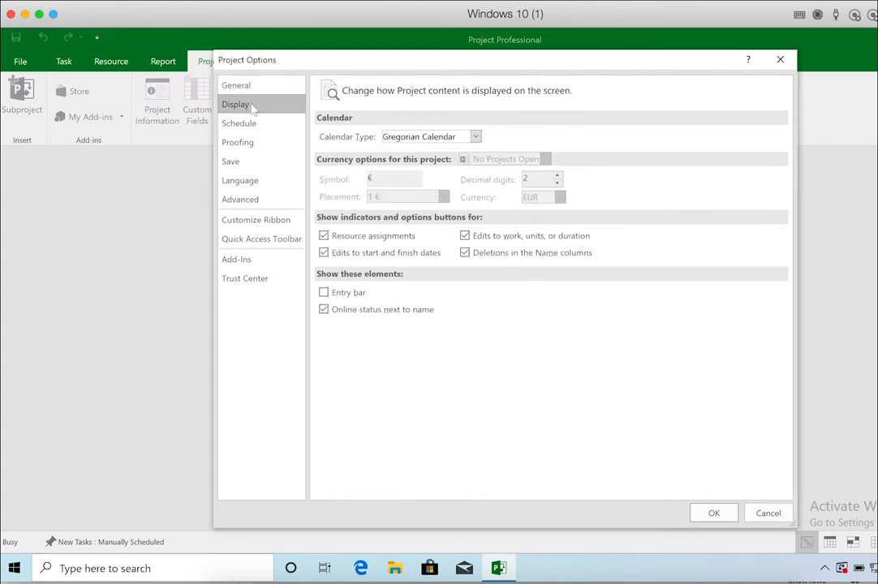
pyautogui.click(476, 137)
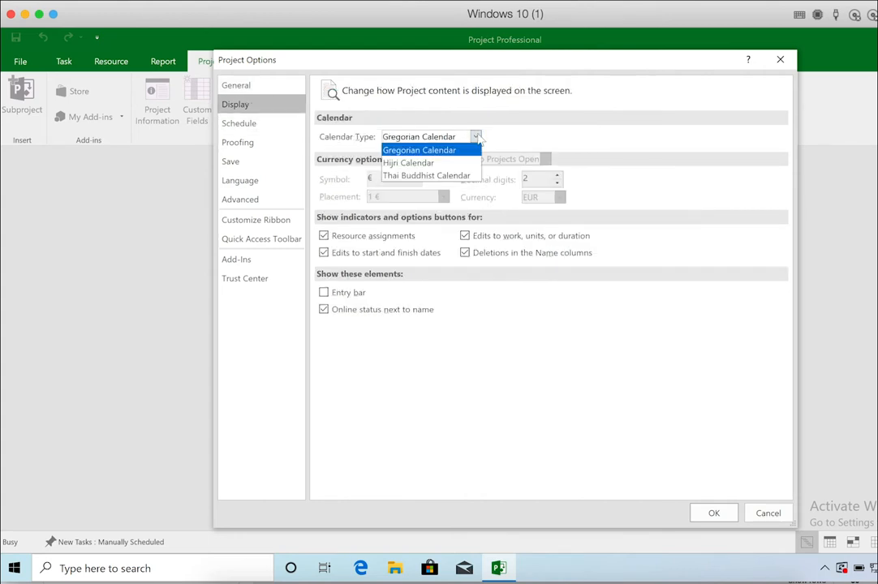
pyautogui.click(521, 125)
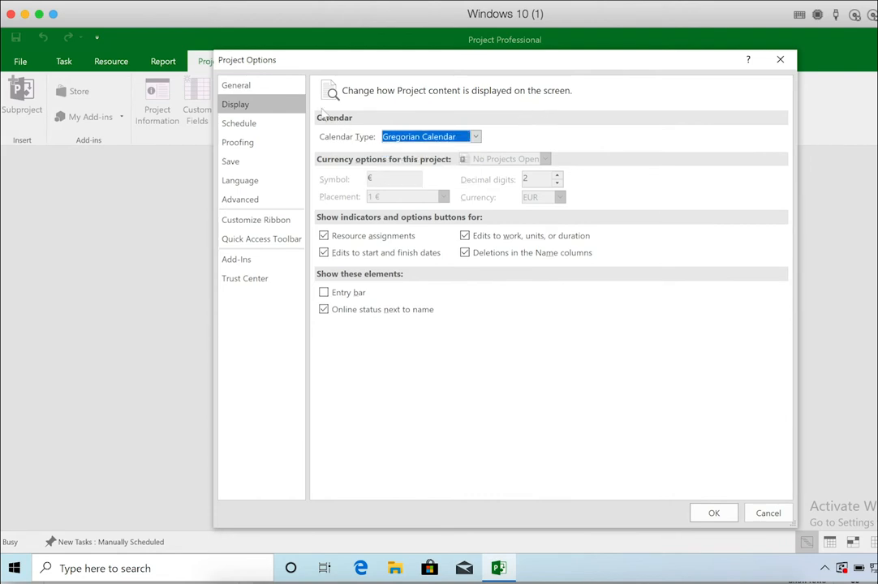
pyautogui.click(258, 128)
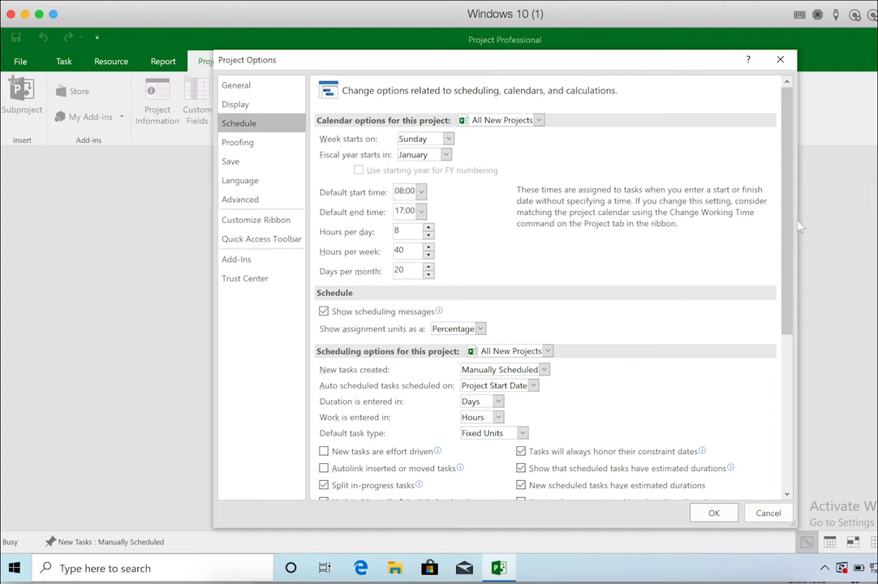
pyautogui.moveTo(786, 230); pyautogui.dragTo(786, 309)
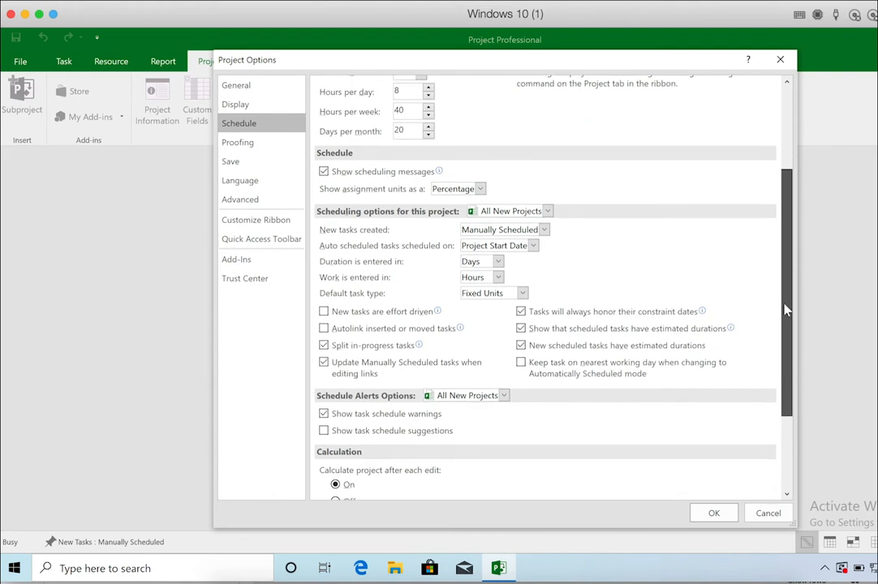
pyautogui.moveTo(785, 310); pyautogui.dragTo(785, 309)
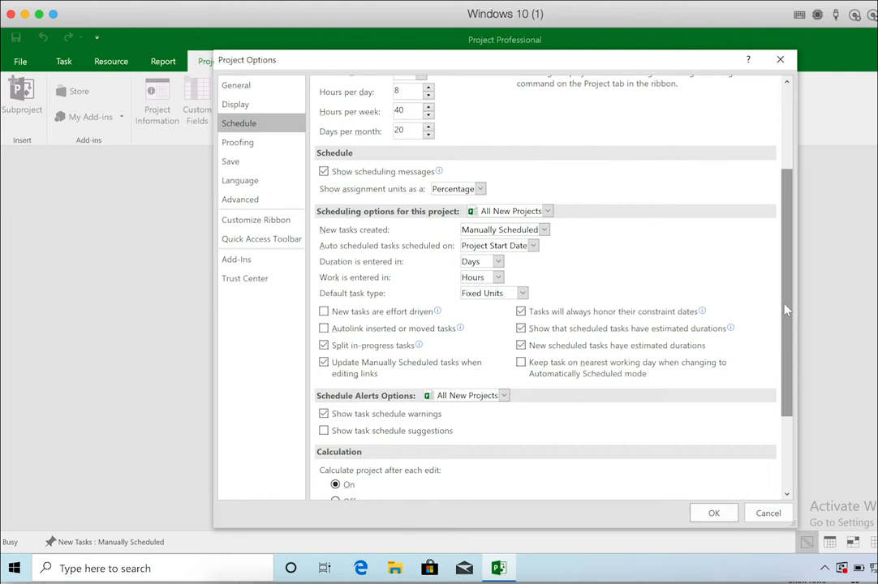
pyautogui.moveTo(786, 309); pyautogui.dragTo(784, 338)
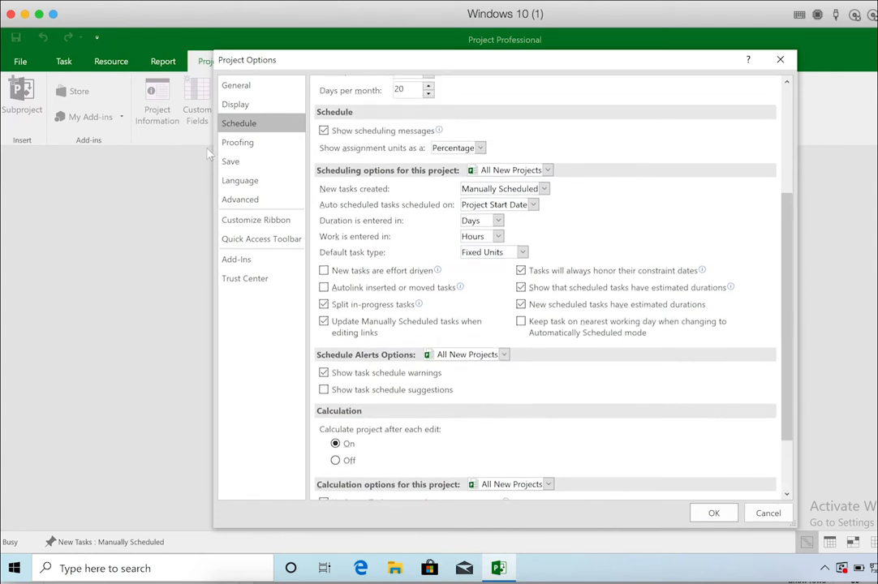
# Examine the Proofing, Save, Language and Advanced settings in the program options.
pyautogui.click(238, 145)
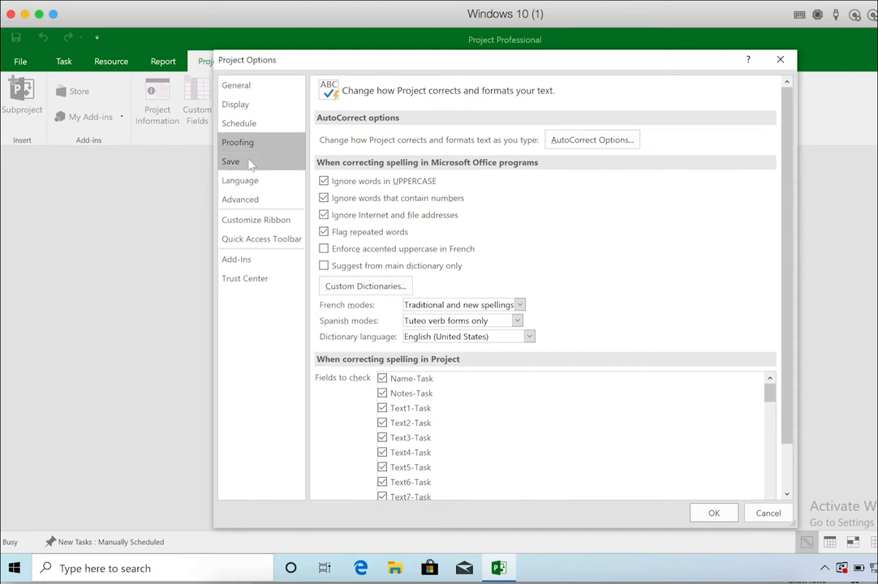
pyautogui.click(251, 166)
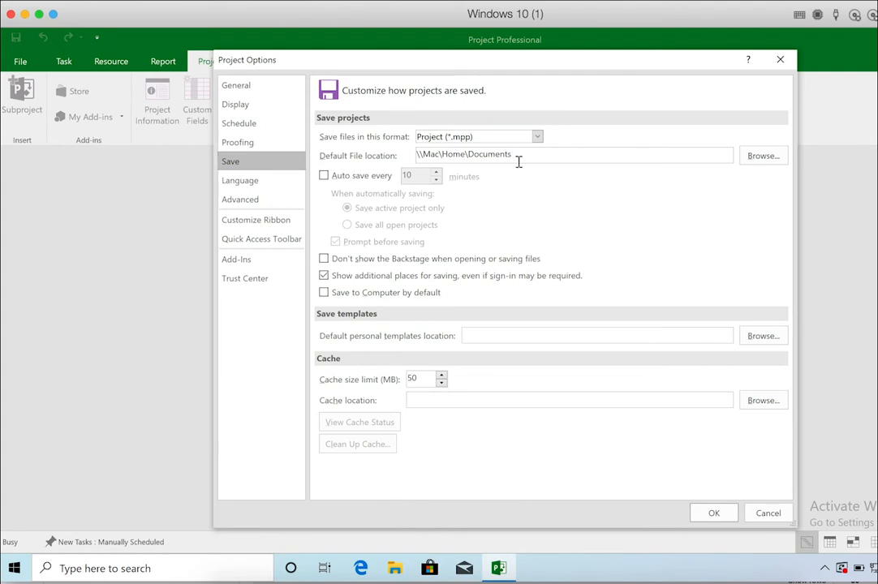
pyautogui.click(248, 187)
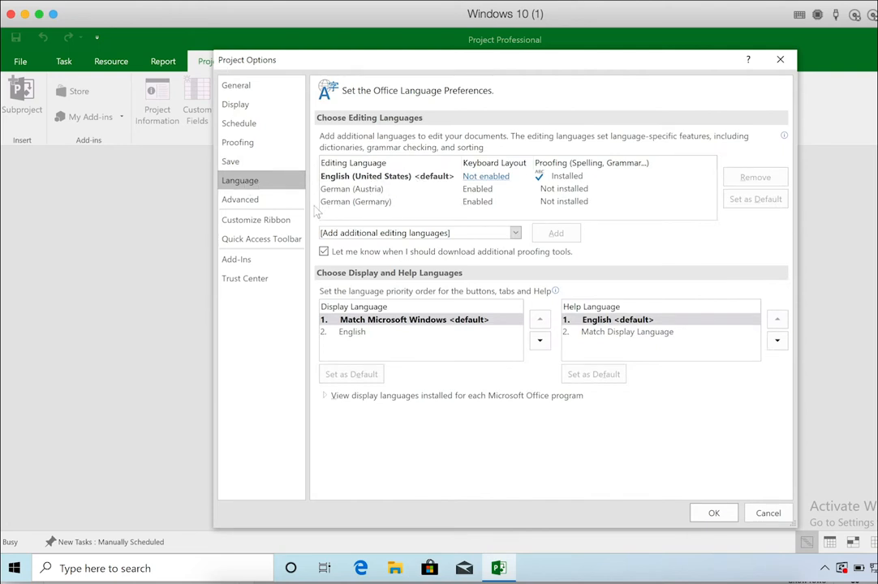
pyautogui.click(255, 206)
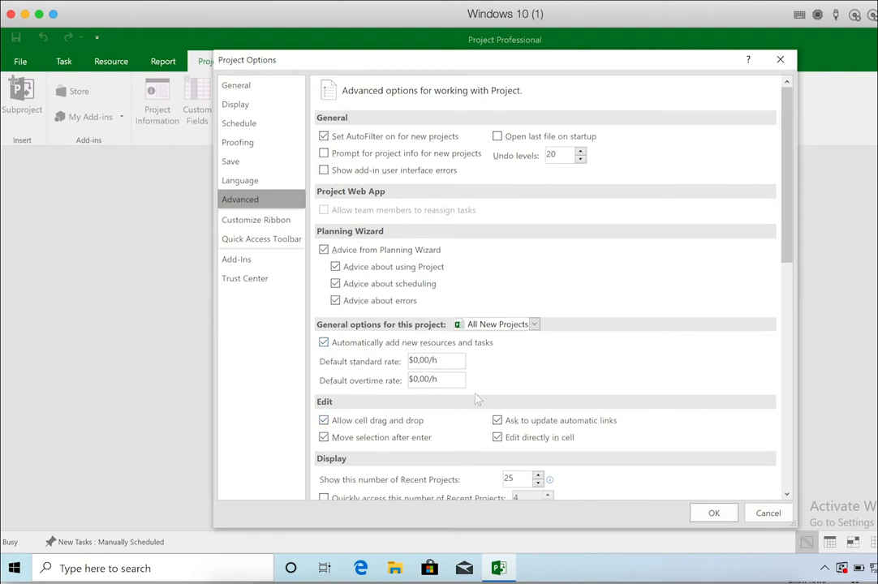
pyautogui.scroll(-1, 483, 417)
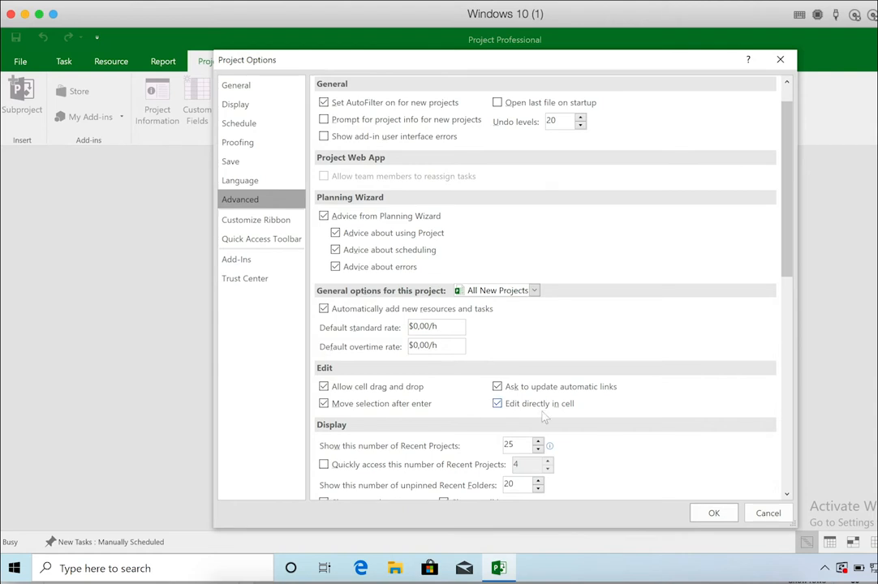
pyautogui.scroll(-1, 543, 416)
pyautogui.scroll(-1, 543, 416)
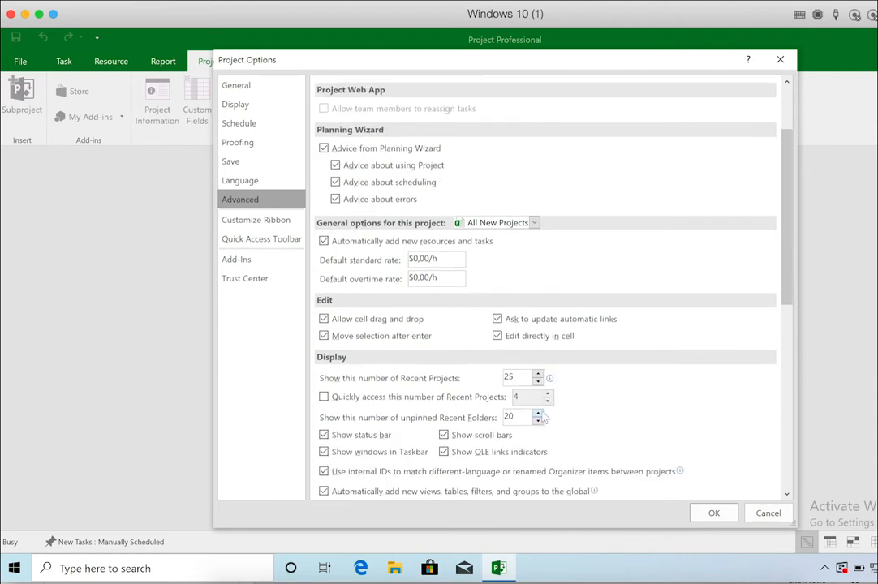
# Review the ribbon, Quick Access Toolbar, add-in and General options, and leave the program options without saving changes.
pyautogui.click(256, 220)
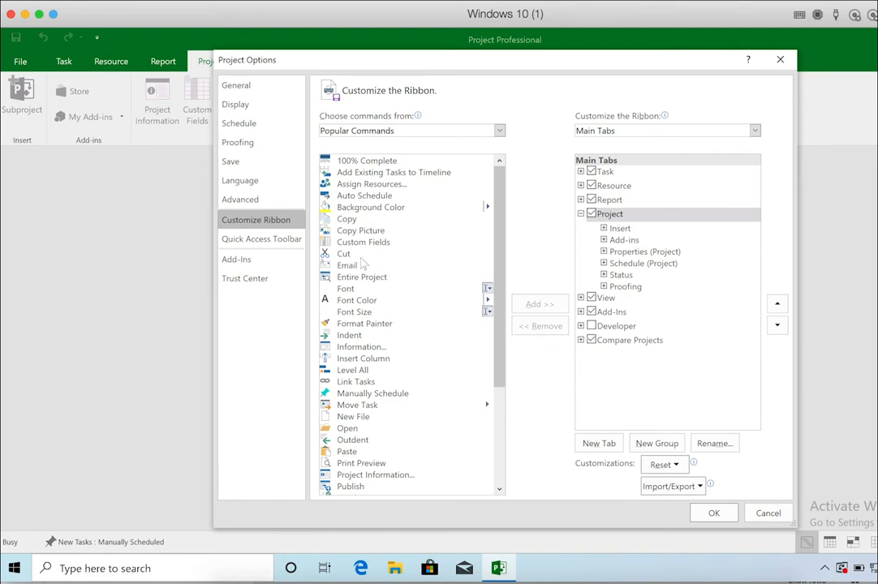
pyautogui.click(265, 242)
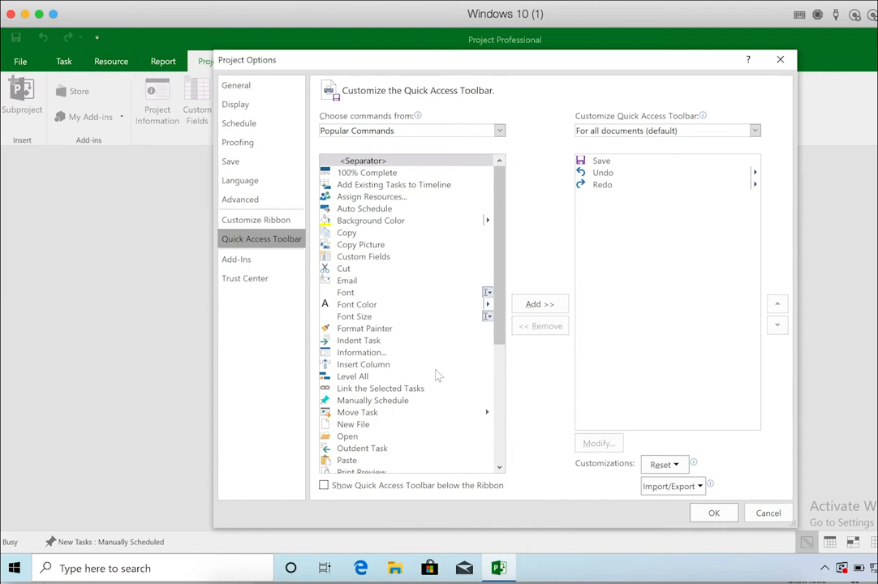
pyautogui.click(266, 267)
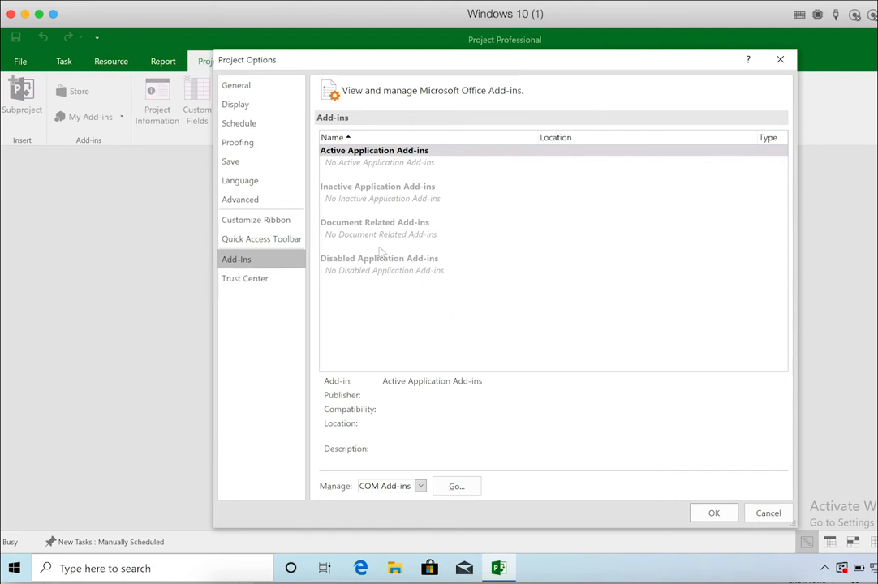
pyautogui.click(248, 88)
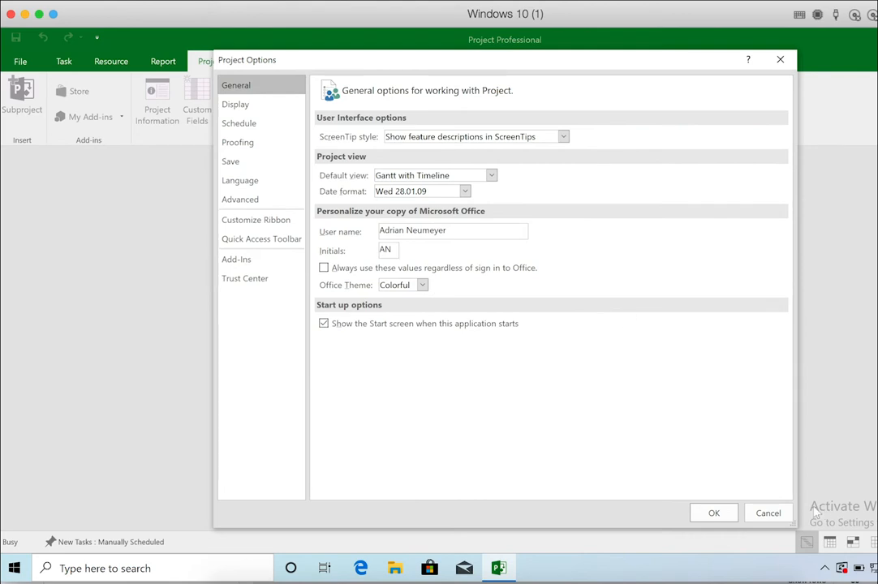
pyautogui.click(768, 513)
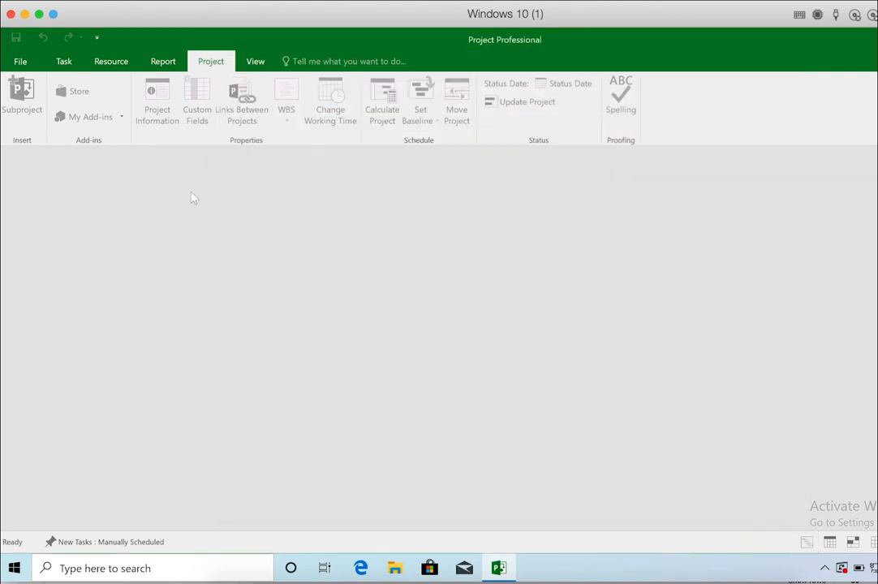
# Create a new blank project and dismiss the notice about the default task scheduling mode.
pyautogui.click(20, 61)
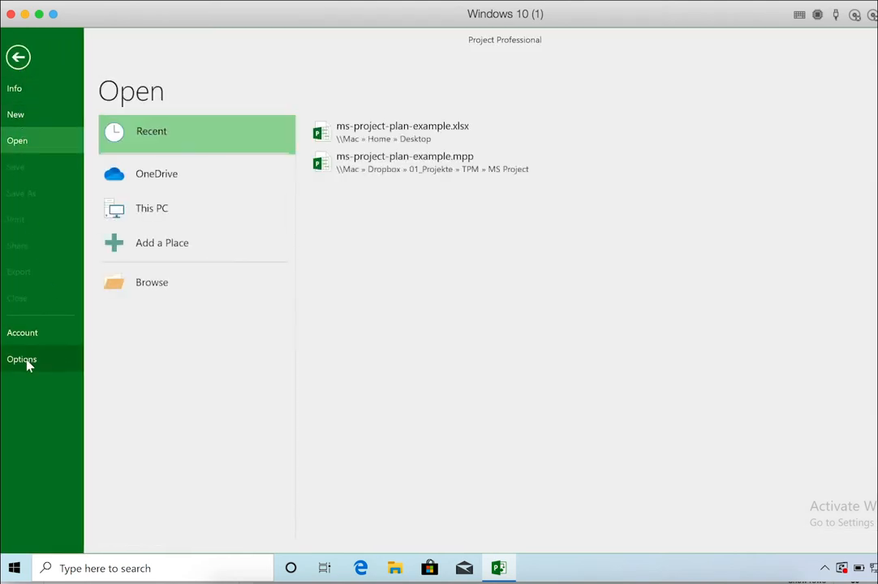
pyautogui.click(33, 120)
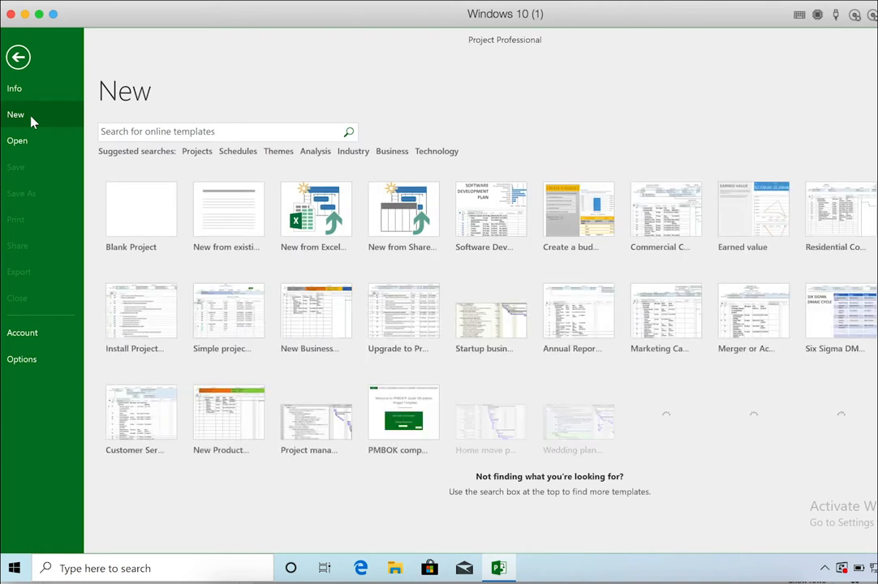
pyautogui.click(150, 212)
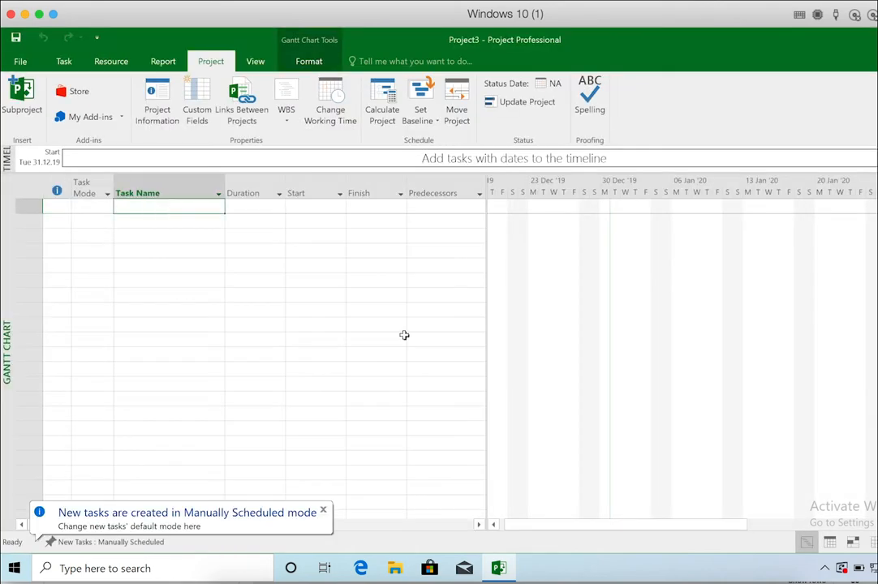
pyautogui.click(323, 510)
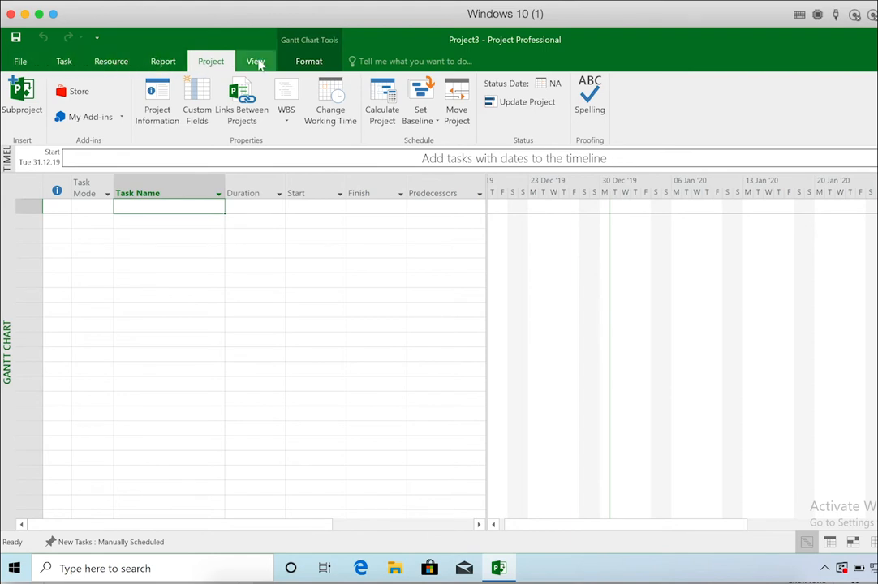
# Look through the available Task, Resource, Report, Project and View commands.
pyautogui.click(58, 61)
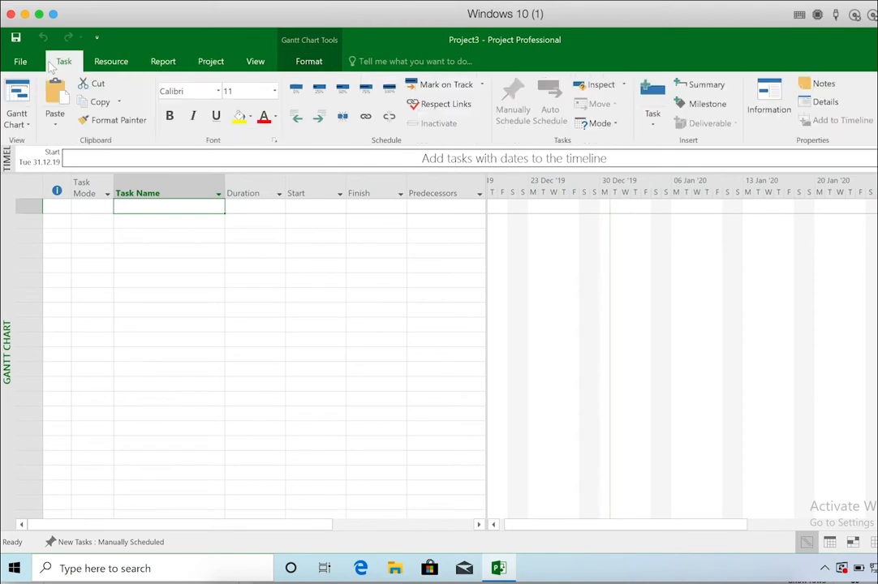
pyautogui.click(105, 65)
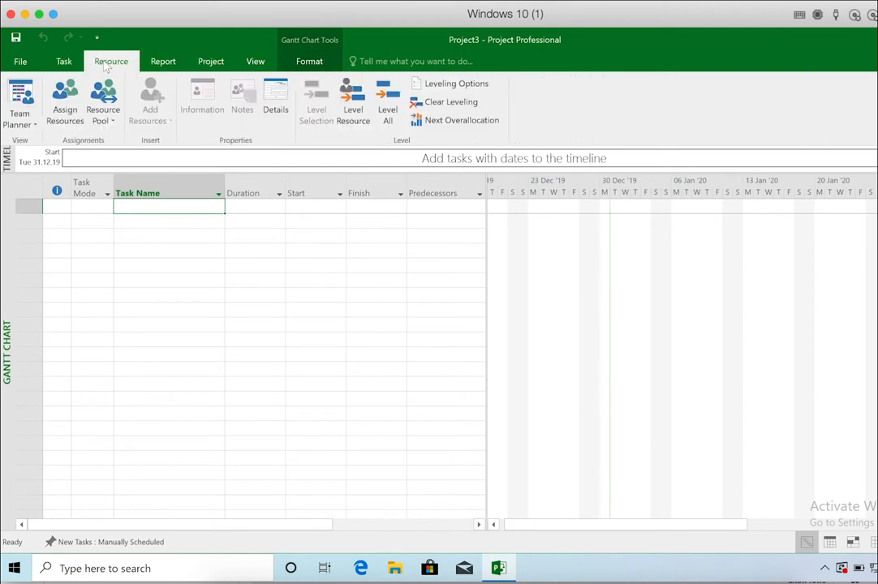
pyautogui.click(163, 63)
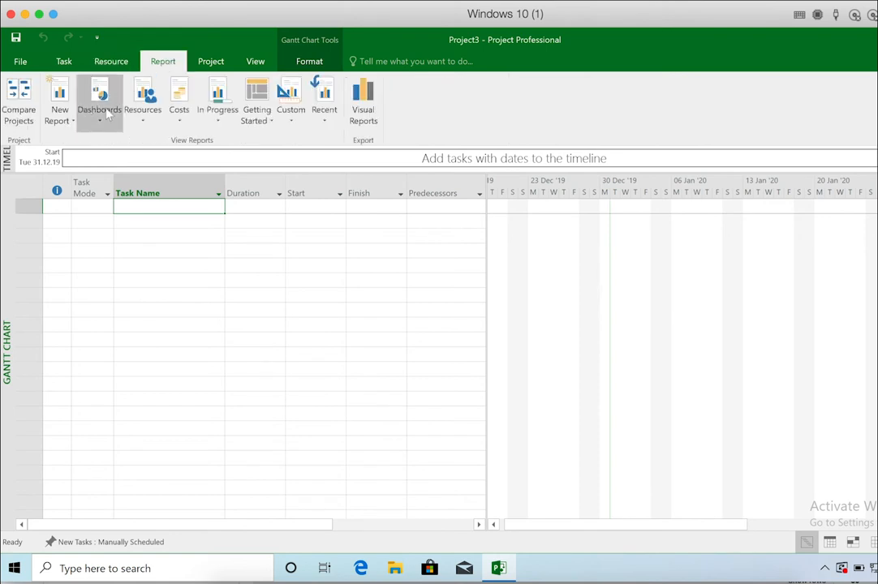
pyautogui.click(212, 63)
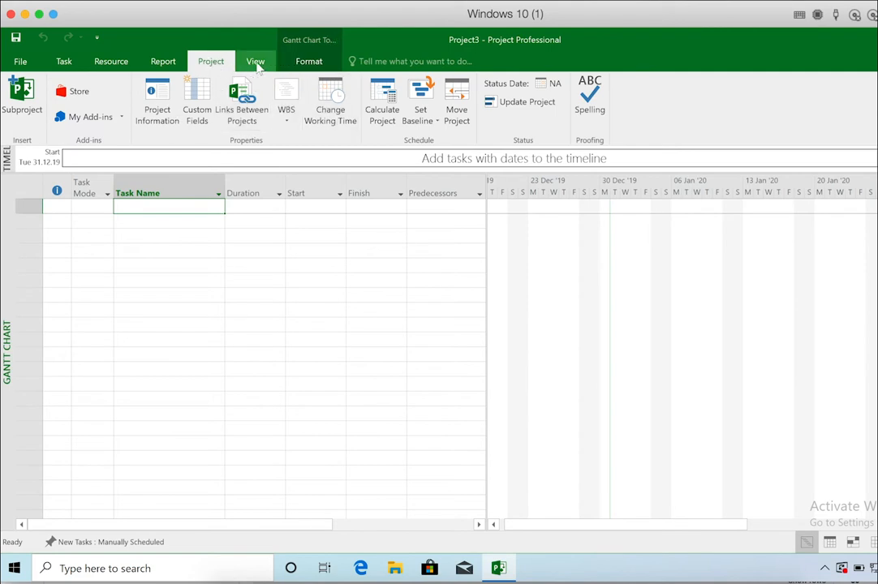
pyautogui.click(256, 63)
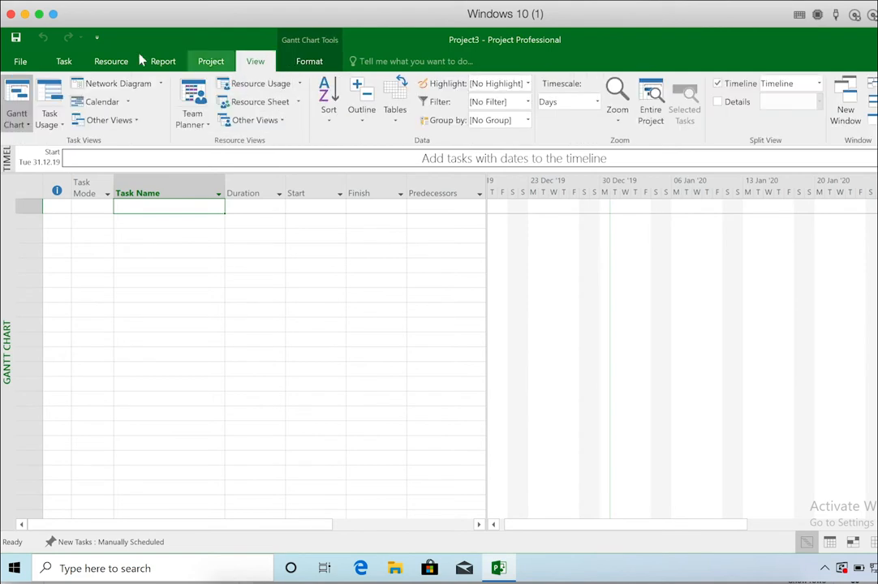
# Add a task named "Paint house" in the second row of the task table.
pyautogui.click(64, 62)
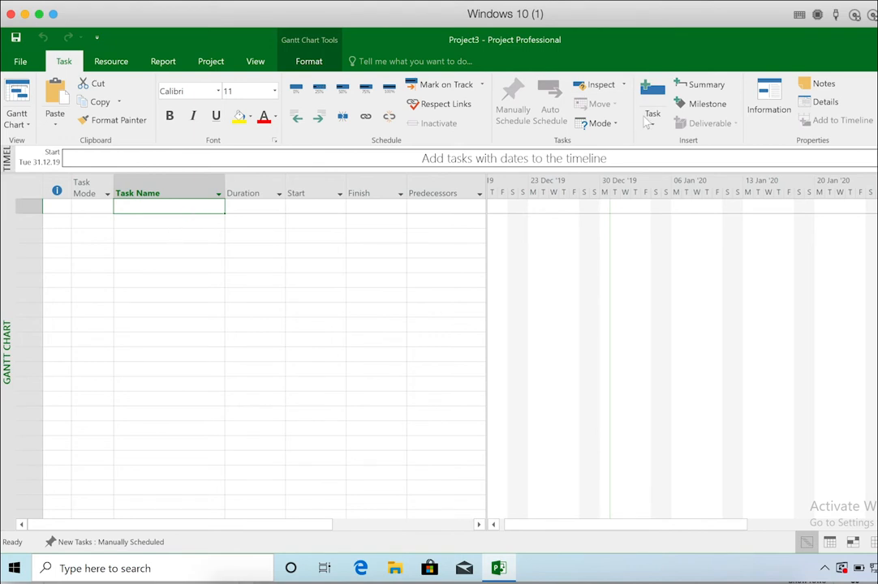
pyautogui.click(161, 221)
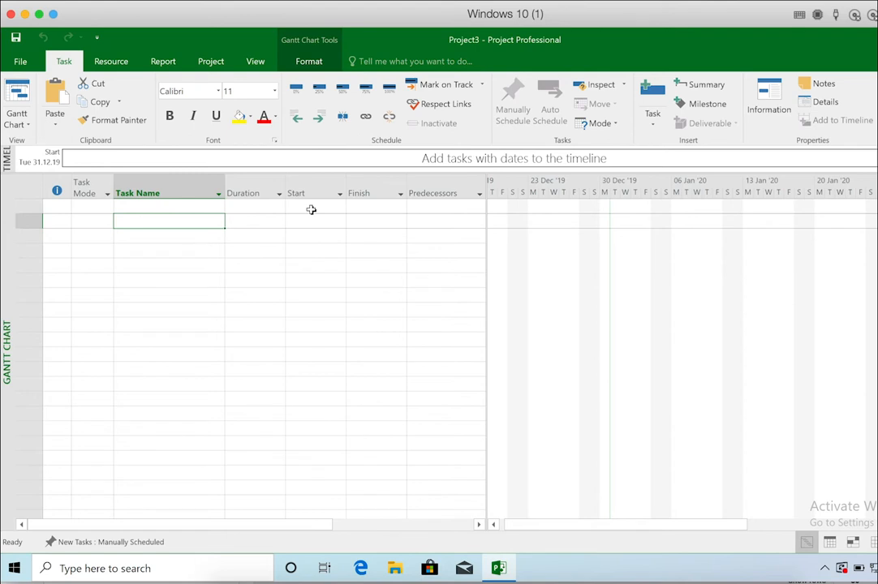
pyautogui.write('Paint house')
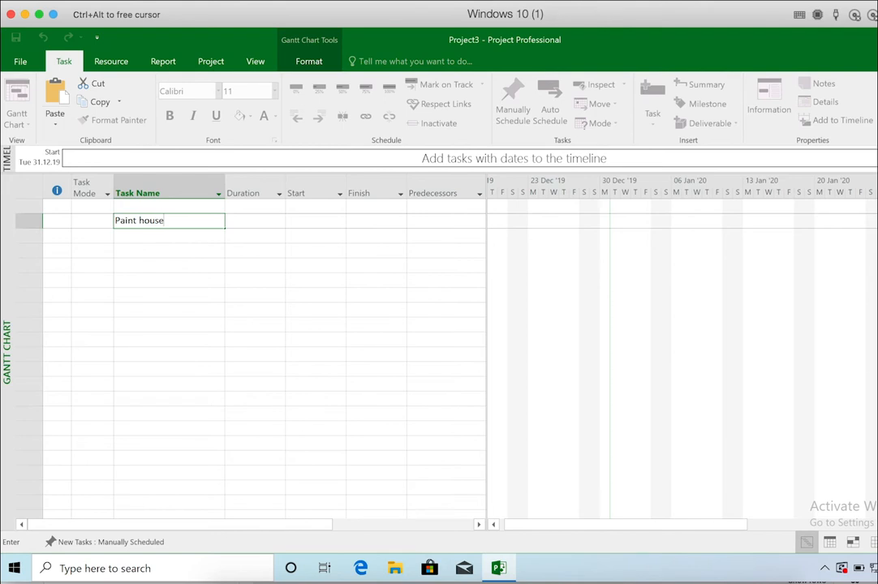
pyautogui.press('Return')
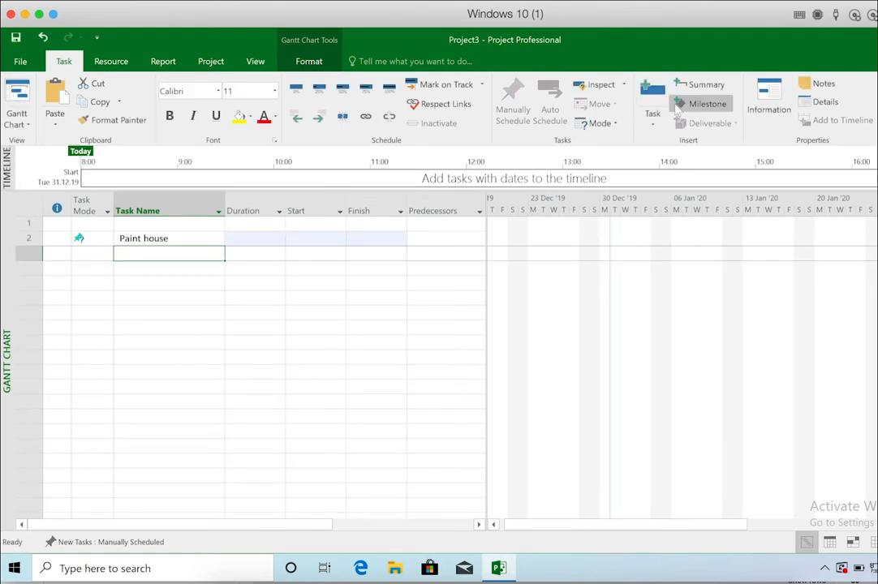
pyautogui.click(654, 122)
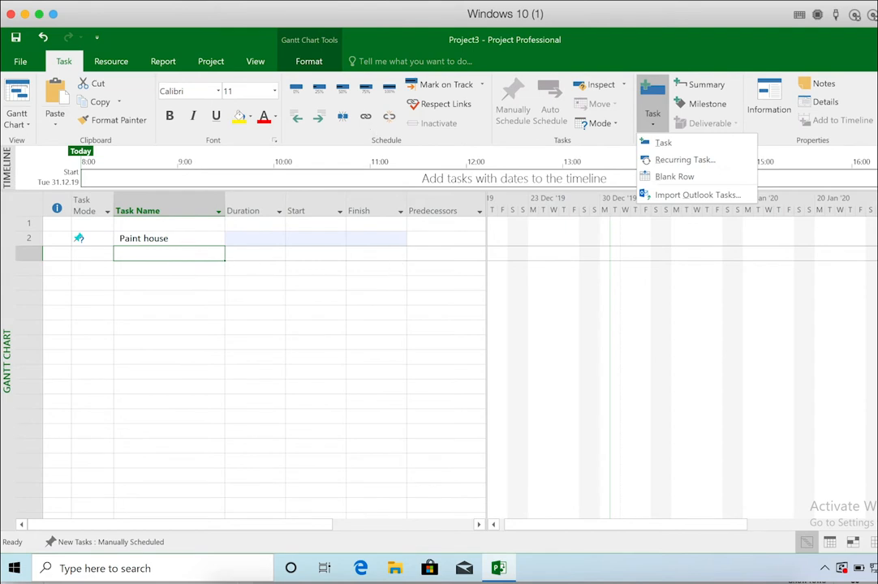
pyautogui.click(677, 56)
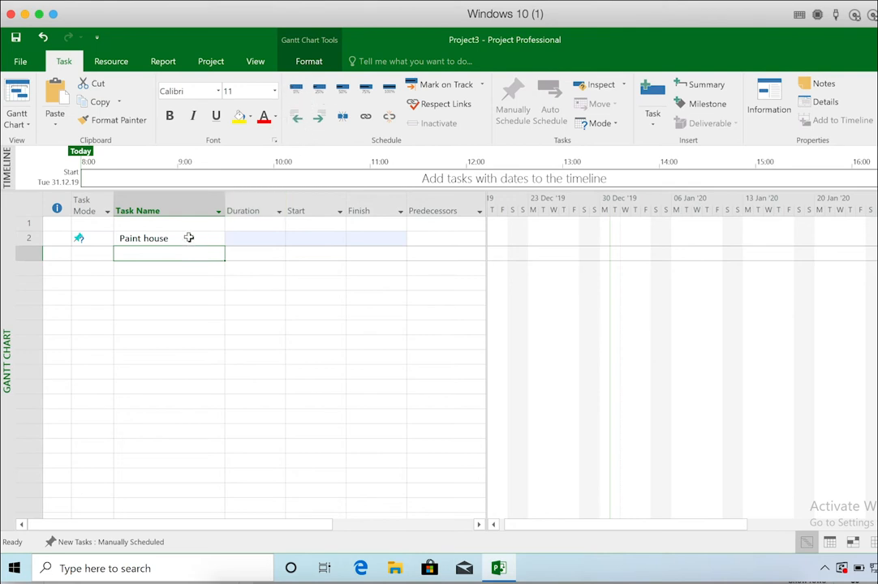
# Set the duration of the "Paint house" task to 3 days.
pyautogui.click(254, 238)
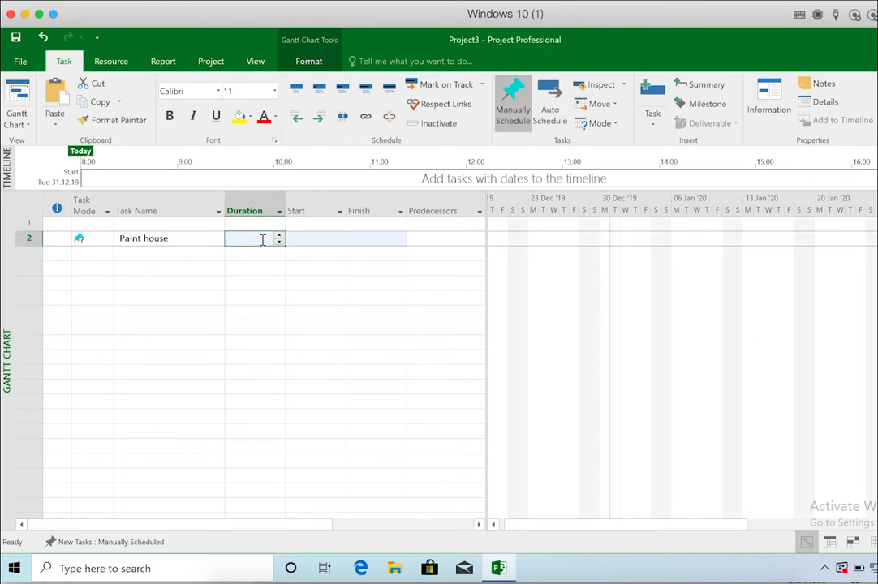
pyautogui.write('3')
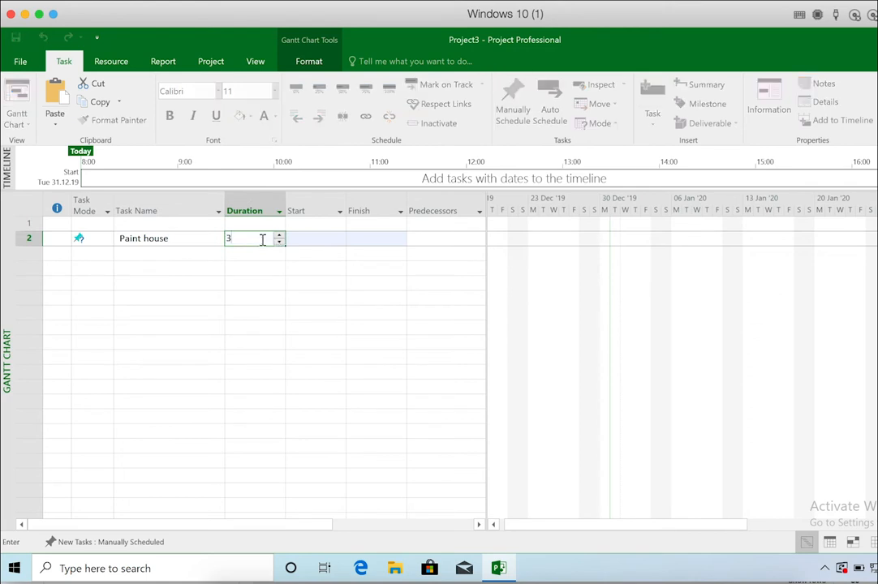
pyautogui.write('d')
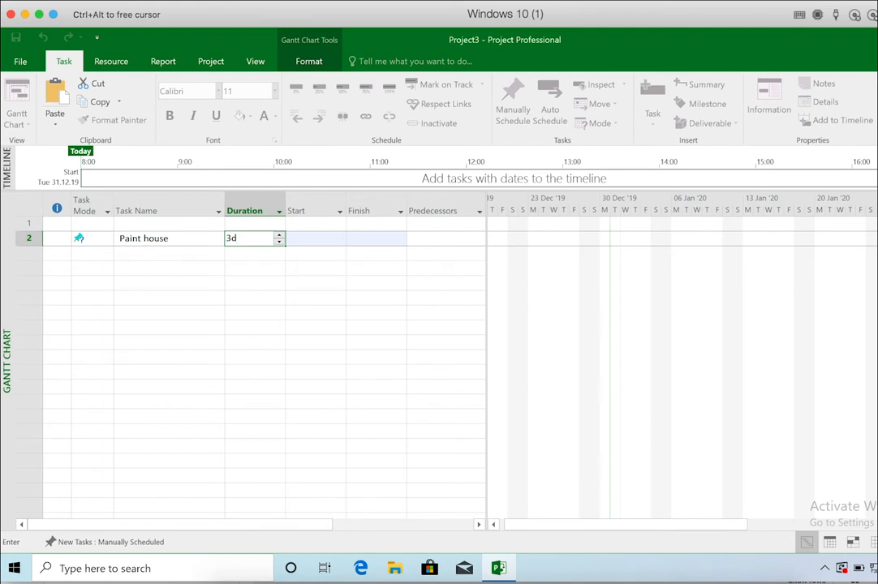
pyautogui.press('Return')
# Set the start date of the "Paint house" task to Wednesday 05.02.20.
pyautogui.click(315, 238)
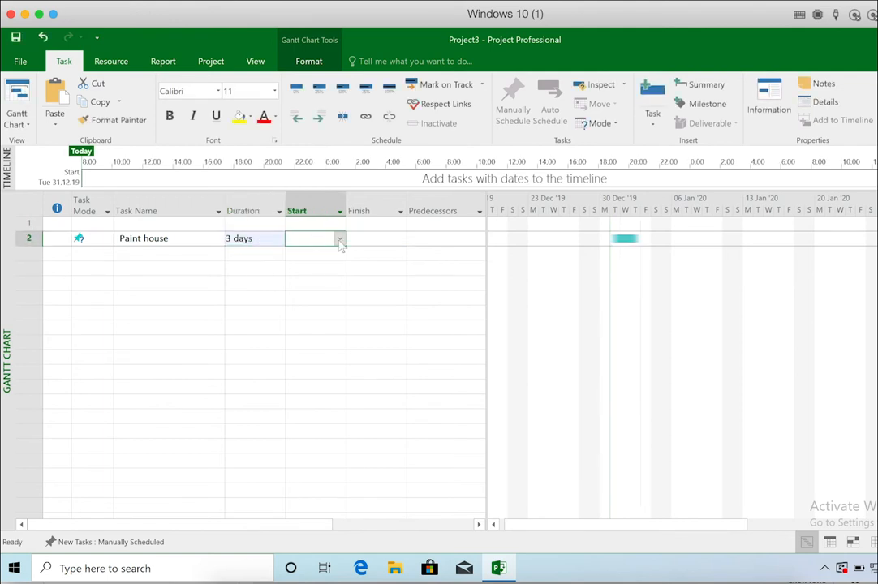
pyautogui.click(340, 240)
pyautogui.click(338, 253)
pyautogui.click(338, 253)
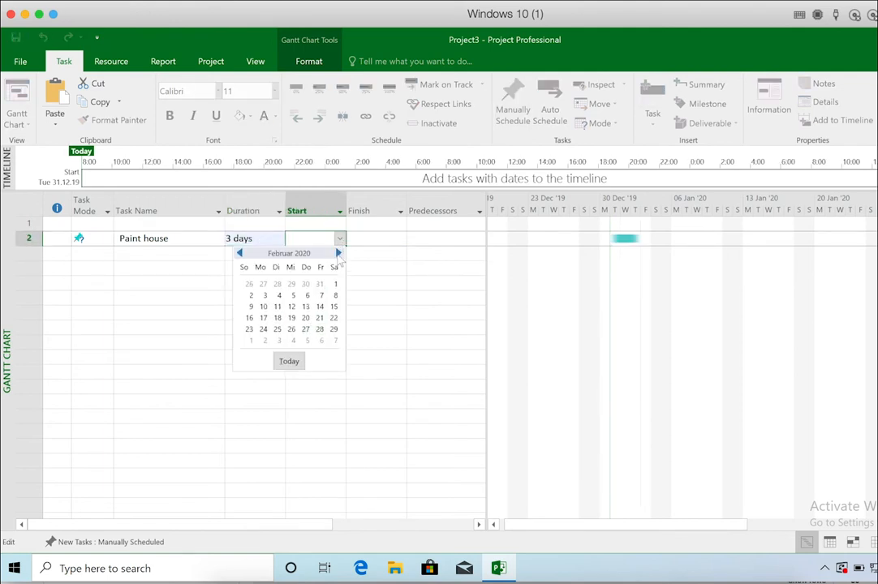
pyautogui.click(293, 296)
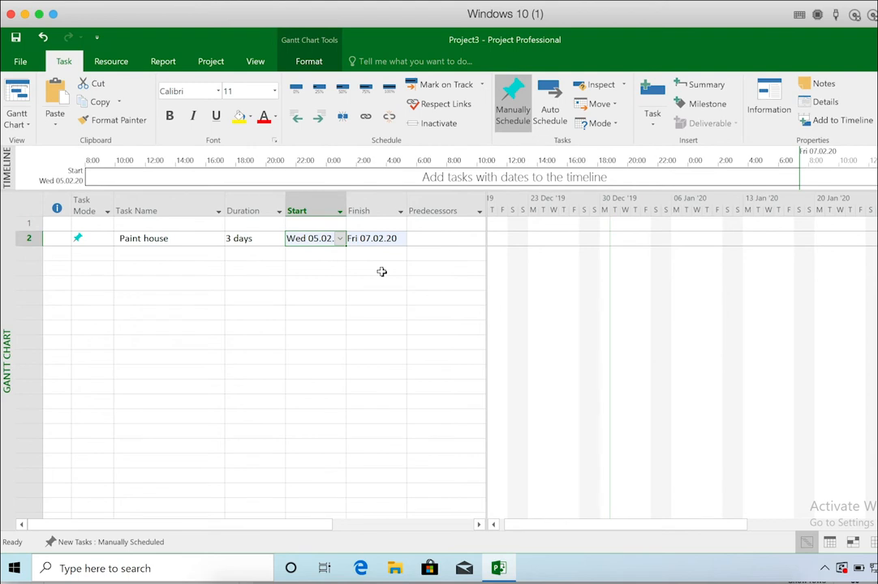
pyautogui.click(304, 264)
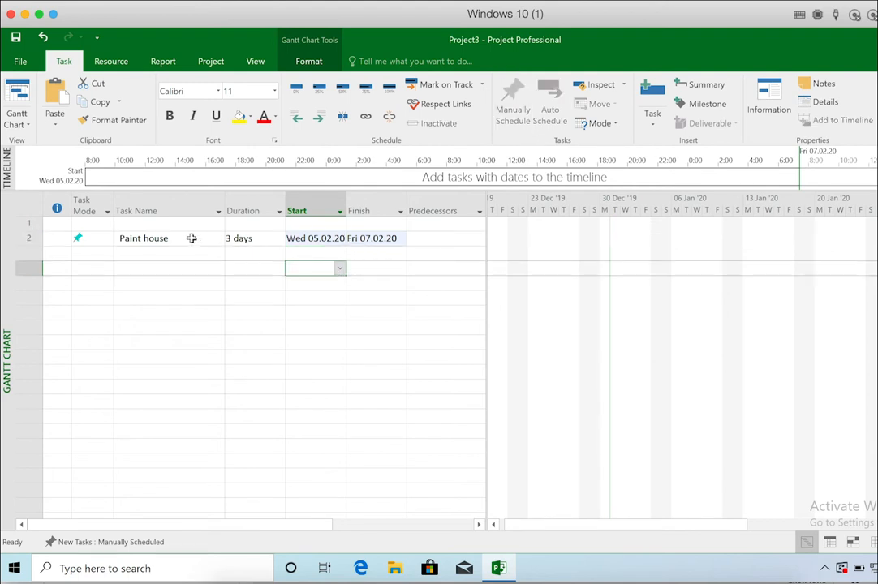
# Add a task named "Dry phase" below "Paint house" with a duration of 2 days.
pyautogui.click(163, 253)
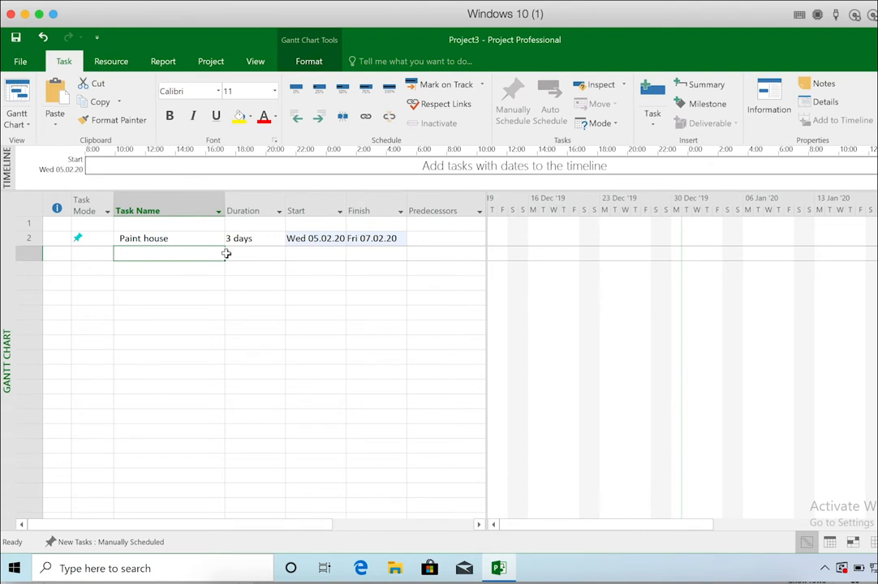
pyautogui.write('Dry phase')
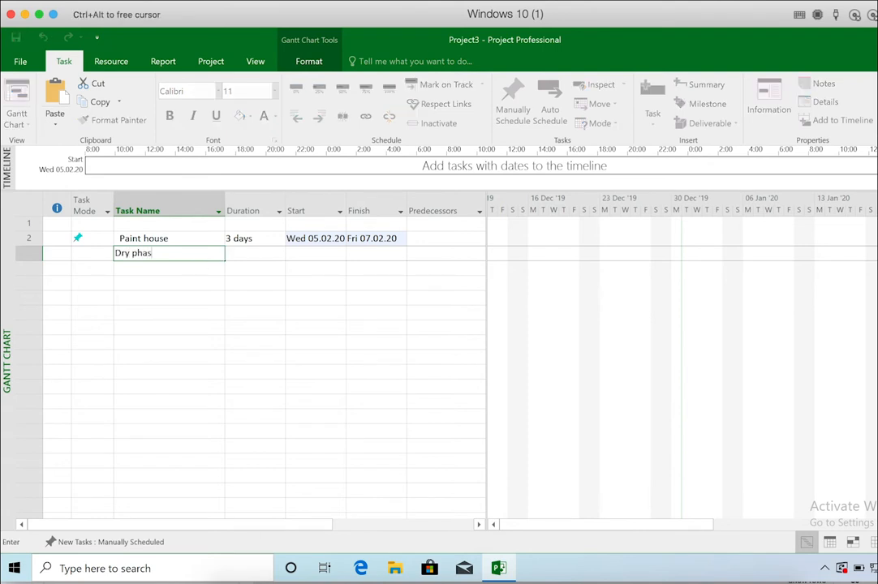
pyautogui.click(258, 253)
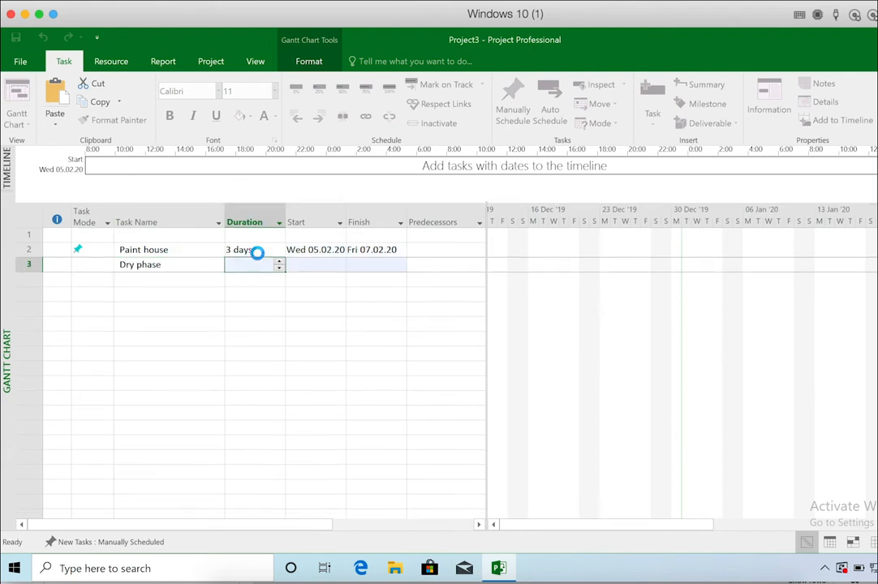
pyautogui.write('2 d')
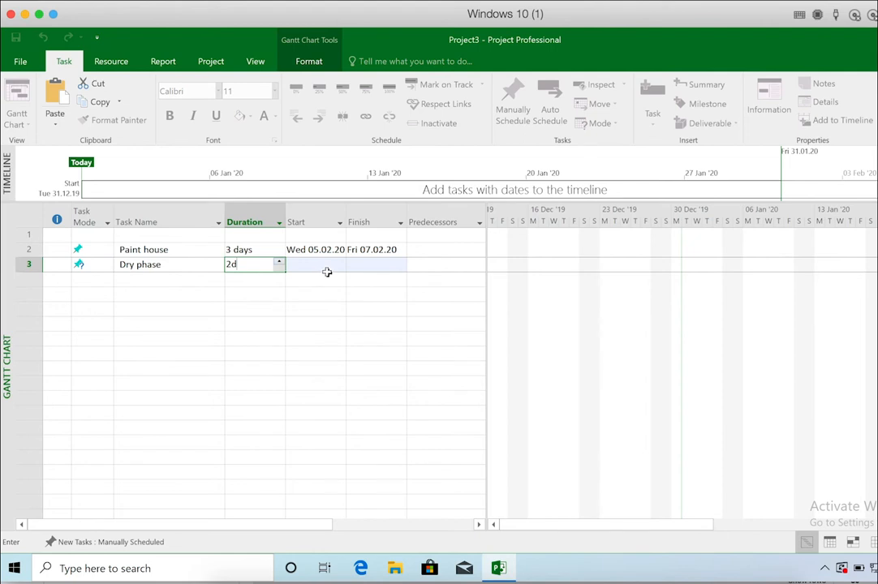
pyautogui.click(324, 277)
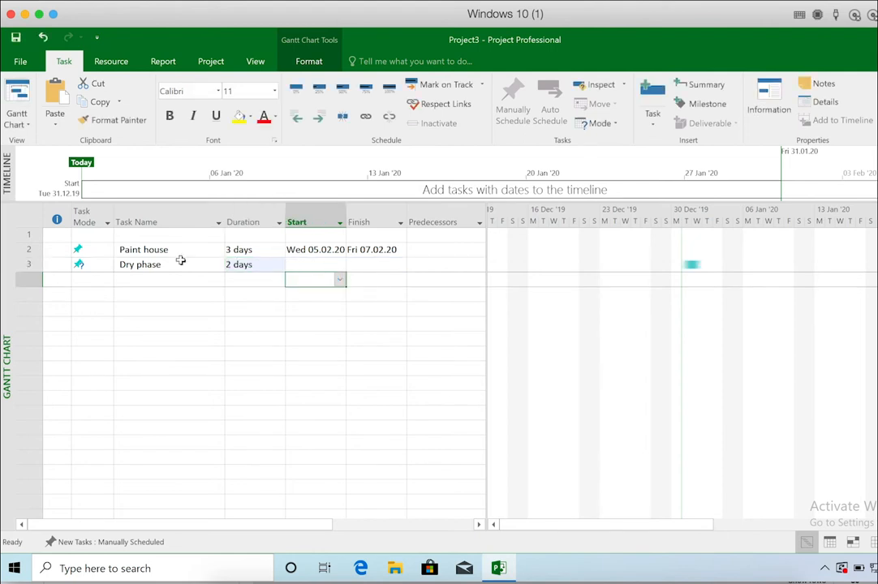
# Add a task named "Furnishing" below "Dry phase" with a duration of 4 days.
pyautogui.click(153, 281)
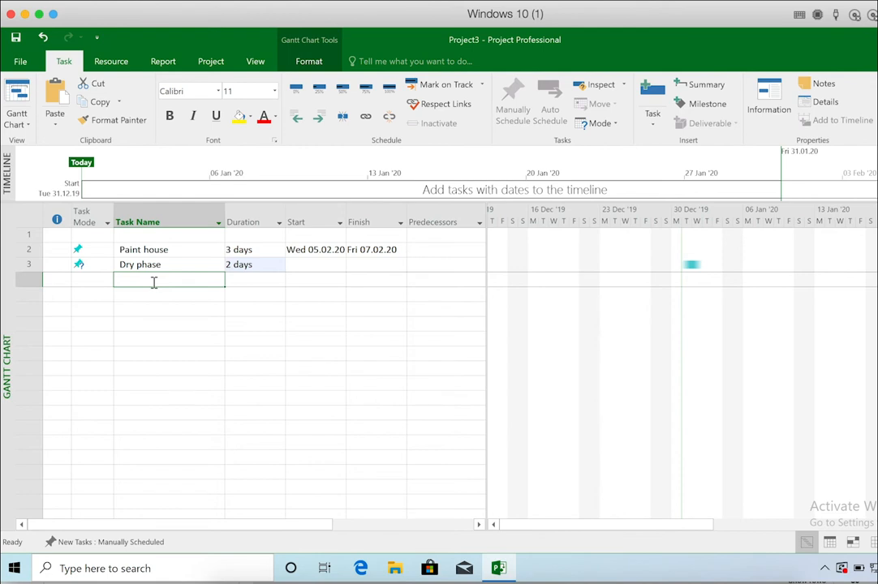
pyautogui.click(154, 281)
pyautogui.write('Furni')
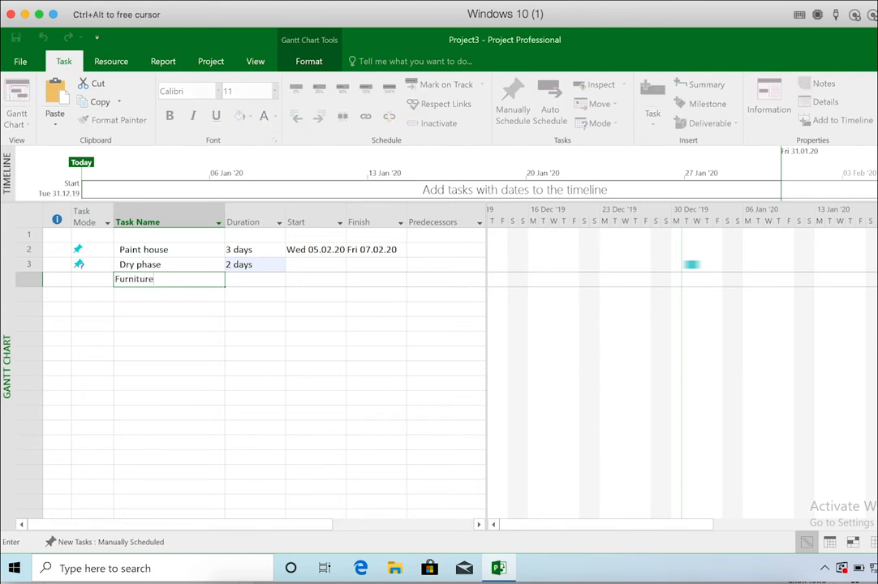
pyautogui.write('ture')
pyautogui.moveTo(163, 279); pyautogui.dragTo(108, 279)
pyautogui.write('Furnishing')
pyautogui.press('Return')
pyautogui.click(250, 278)
pyautogui.write('4')
pyautogui.press('Return')
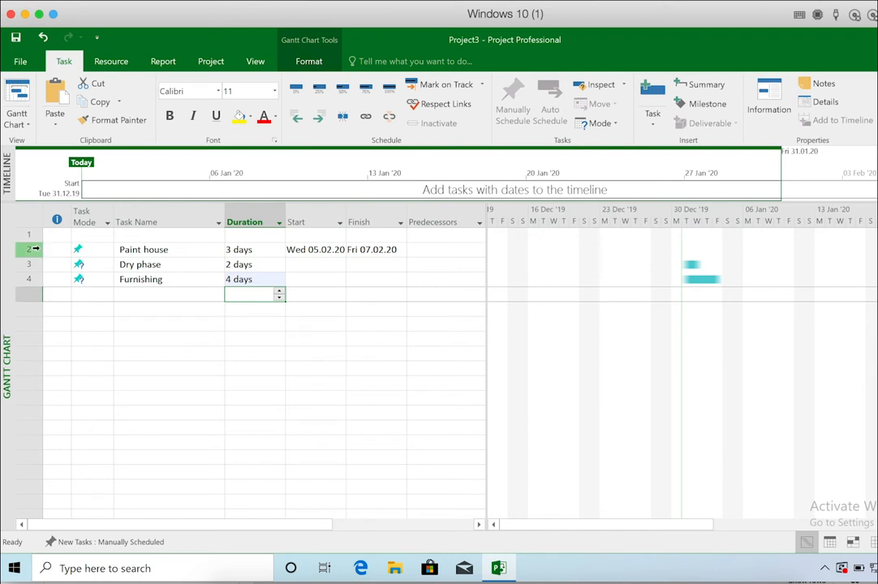
# Switch the Paint house, Dry phase and Furnishing tasks to automatic scheduling.
pyautogui.moveTo(35, 249); pyautogui.dragTo(37, 279)
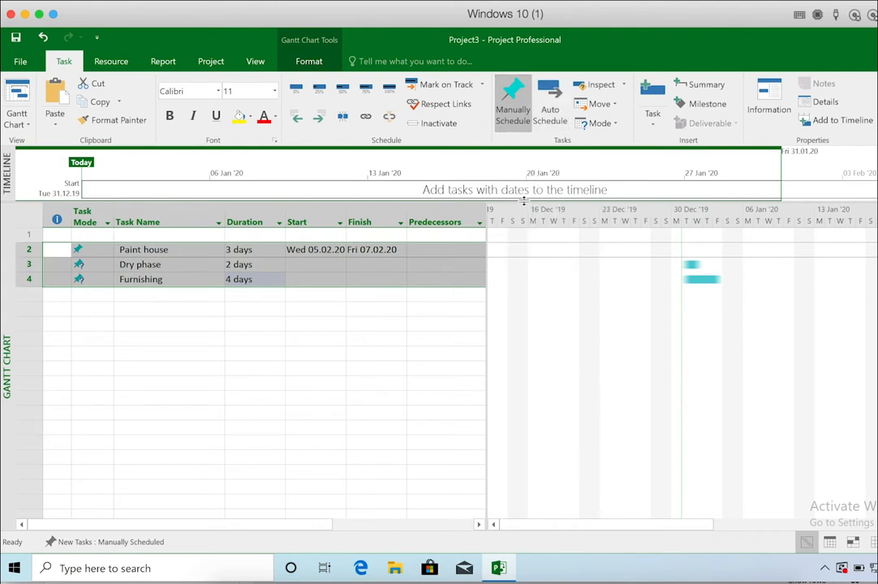
pyautogui.click(555, 110)
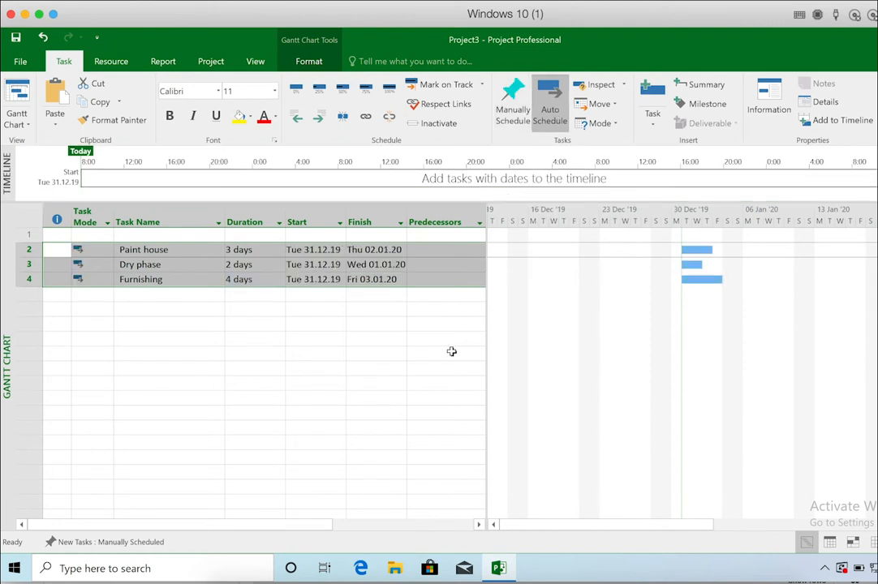
pyautogui.click(324, 250)
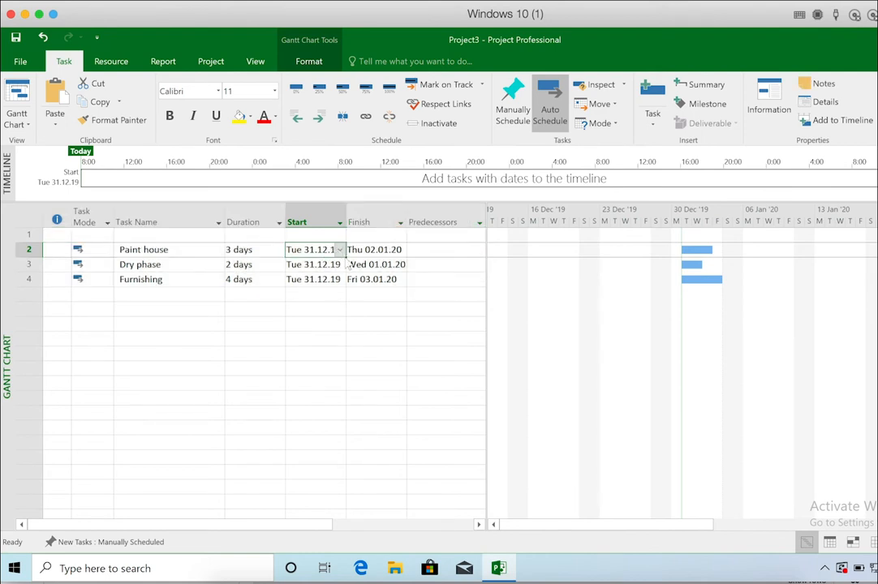
pyautogui.click(435, 282)
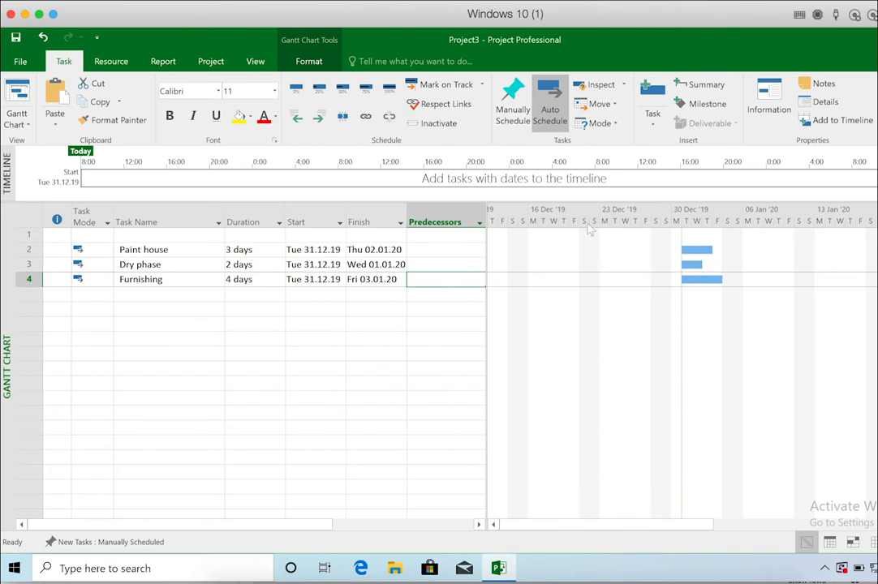
# Link the Paint house, Dry phase and Furnishing tasks in sequence so each one follows its predecessor.
pyautogui.click(31, 249)
pyautogui.moveTo(31, 249); pyautogui.dragTo(31, 279)
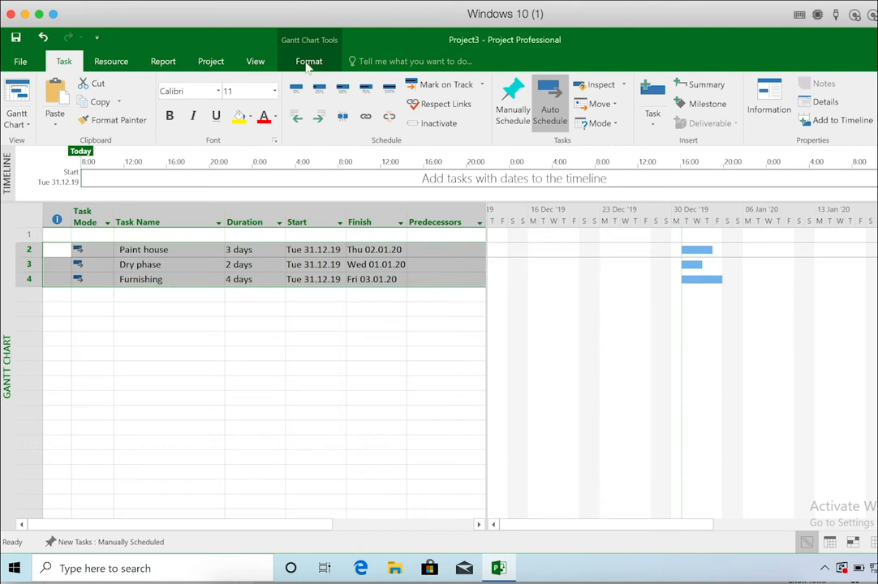
pyautogui.click(364, 118)
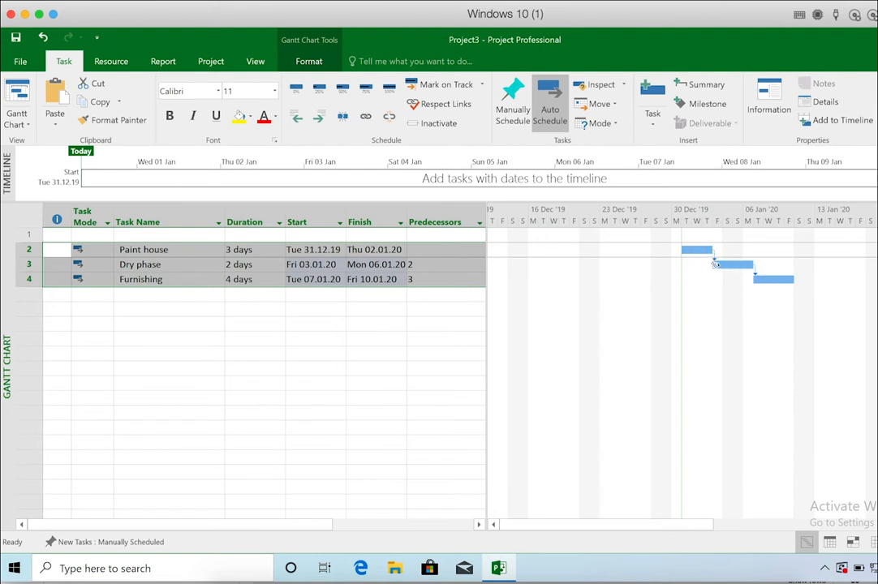
pyautogui.click(336, 306)
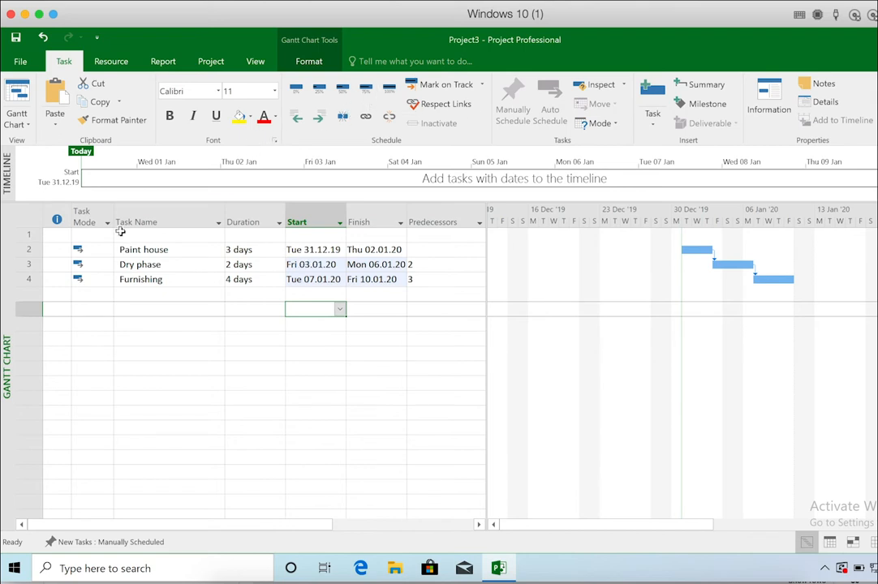
# Highlight the "Paint house" task name with a yellow background and mark that task as 75% complete.
pyautogui.click(167, 251)
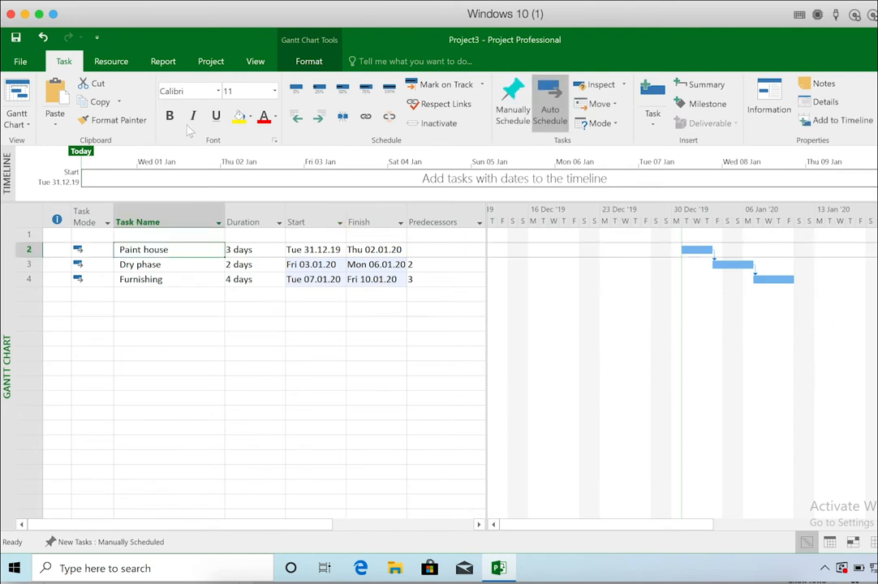
pyautogui.click(240, 118)
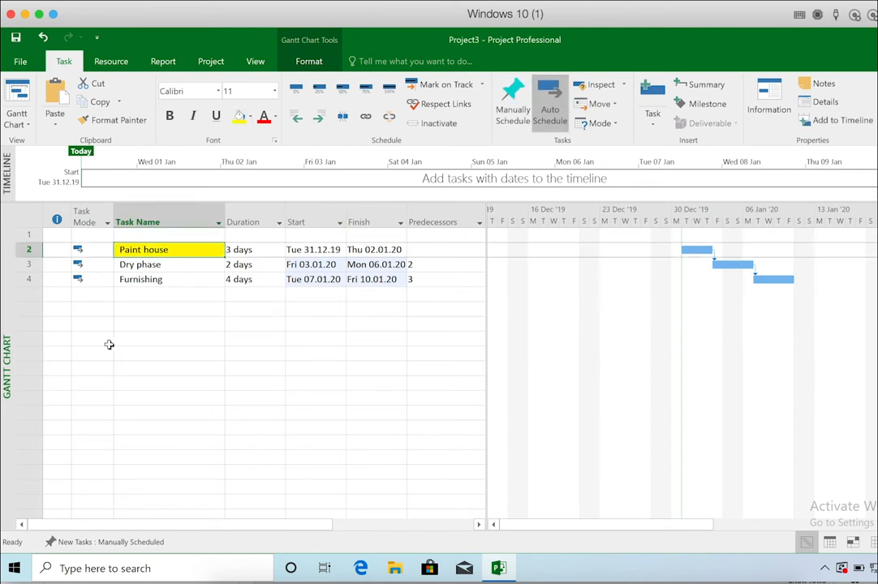
pyautogui.click(177, 276)
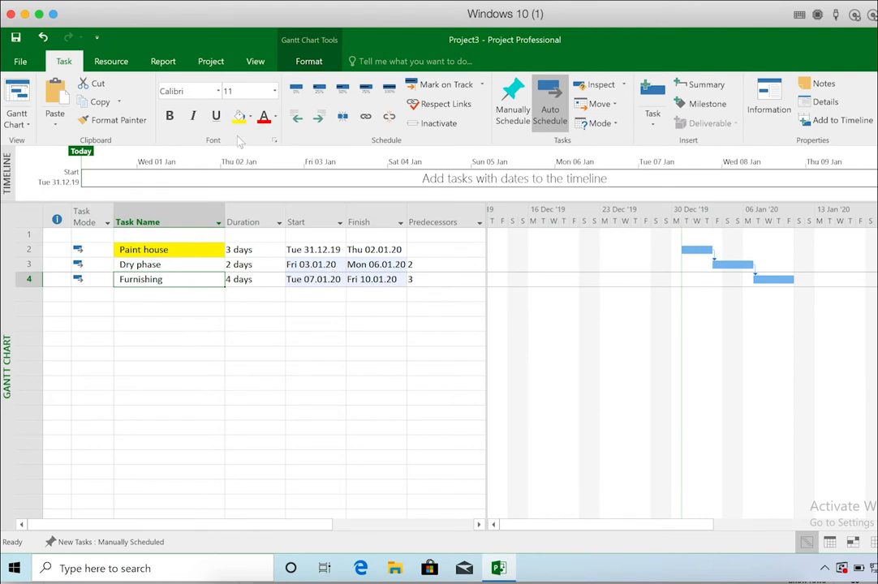
pyautogui.click(186, 248)
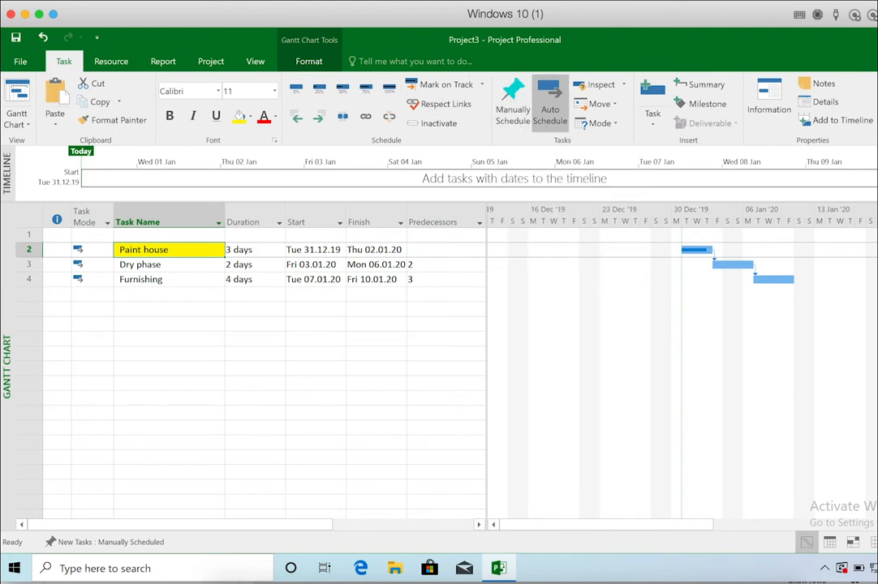
# Look through the available Resource, Report and Project commands.
pyautogui.click(115, 64)
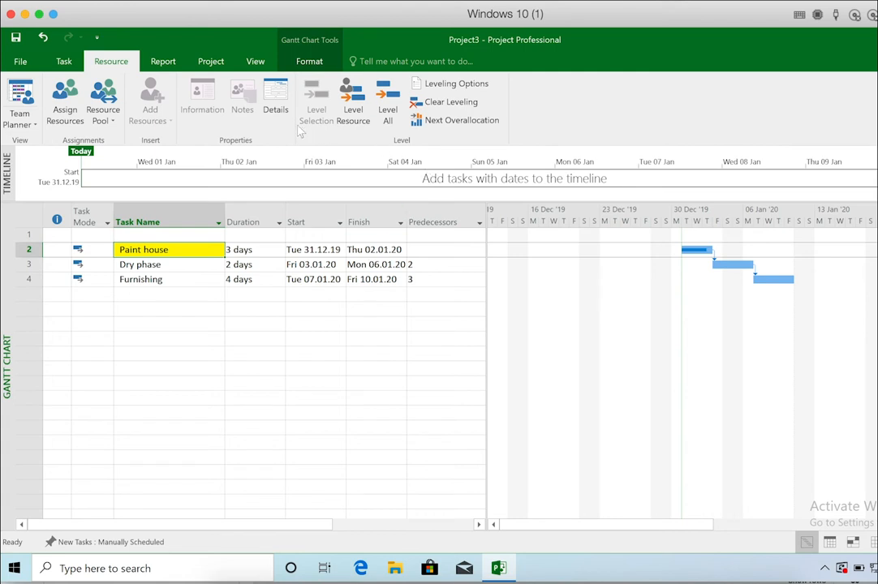
pyautogui.click(165, 65)
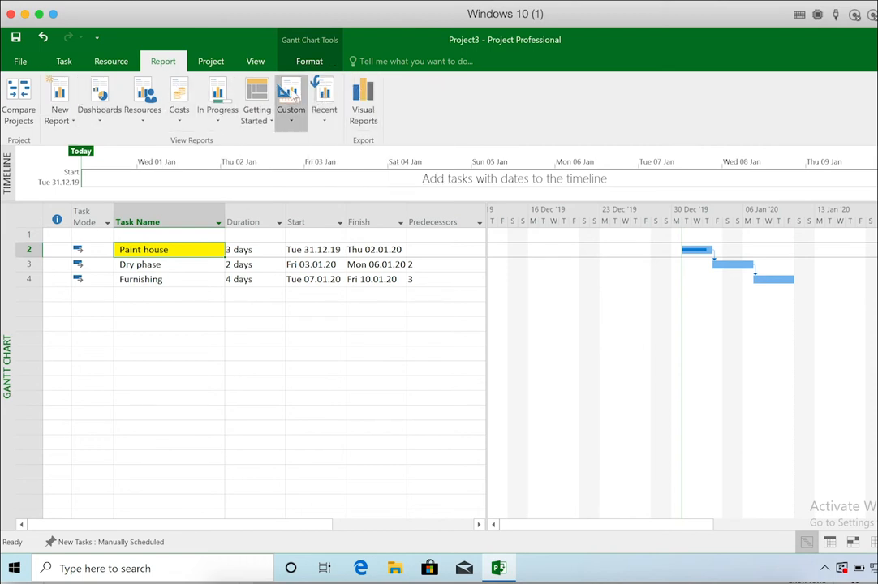
pyautogui.click(211, 63)
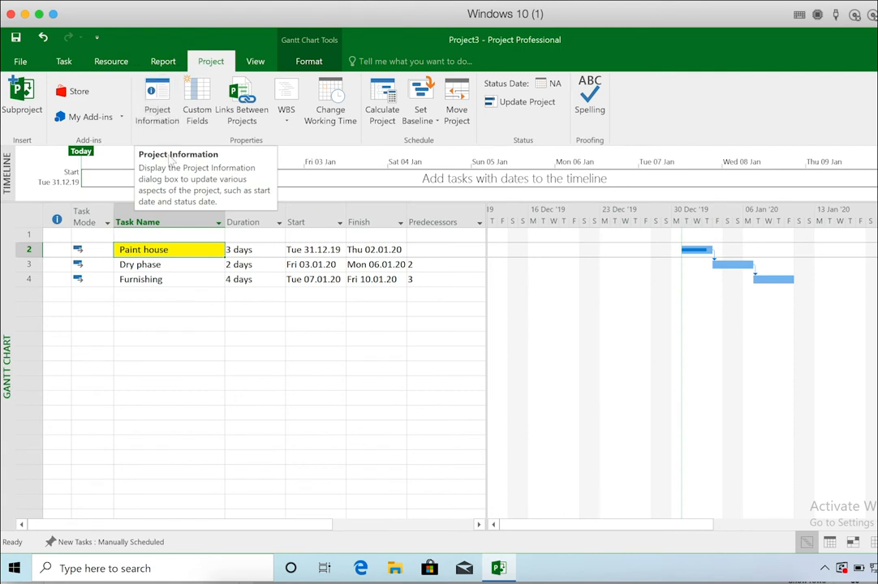
# Try scheduling from Project Finish Date in the project information, return to Project Start Date and leave without saving changes.
pyautogui.click(158, 105)
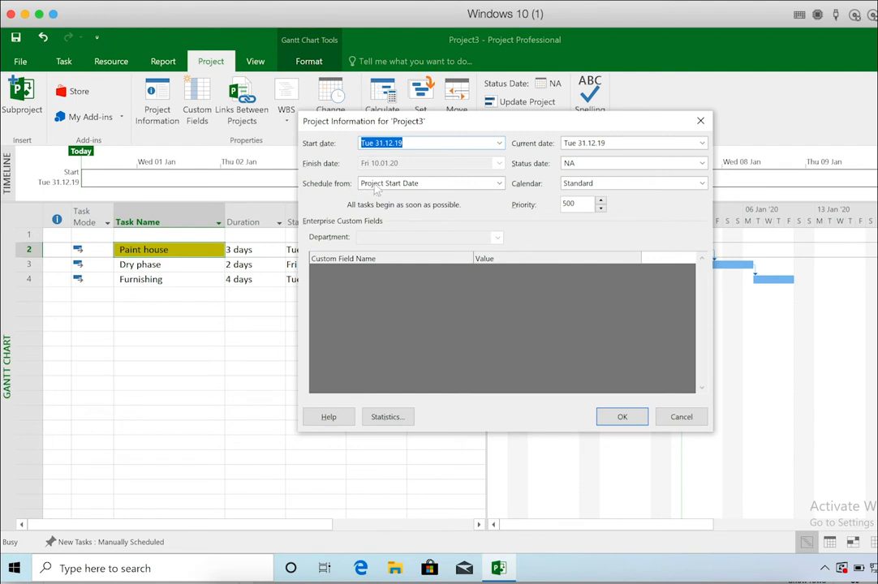
pyautogui.click(425, 185)
pyautogui.click(434, 204)
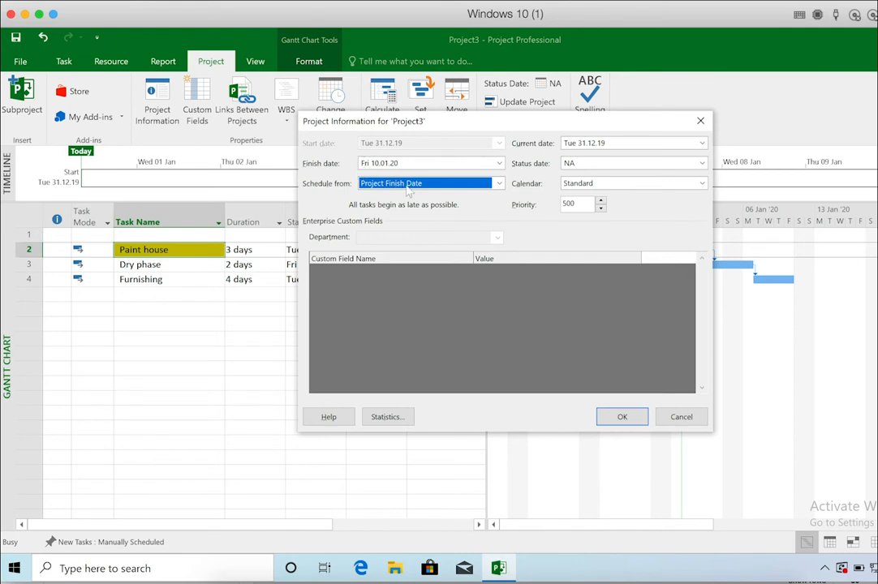
pyautogui.click(408, 186)
pyautogui.click(405, 195)
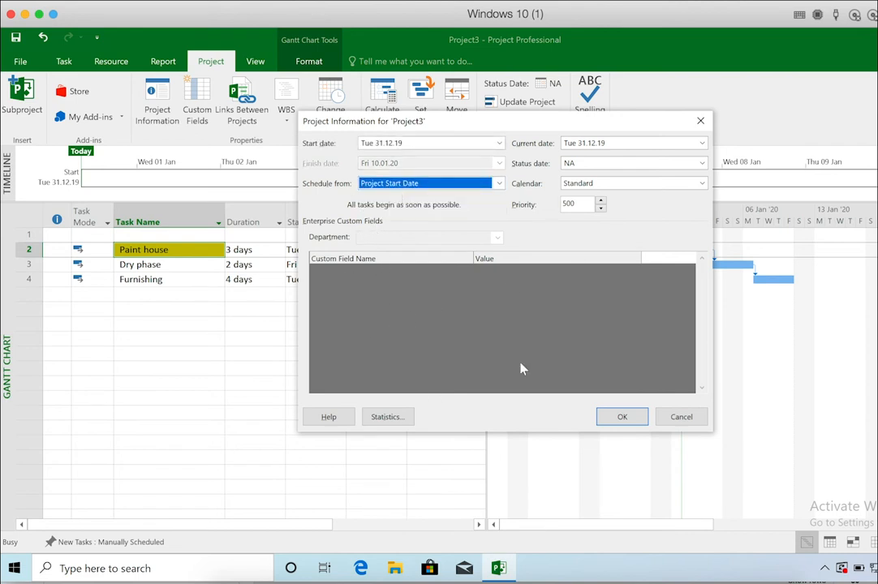
pyautogui.click(687, 424)
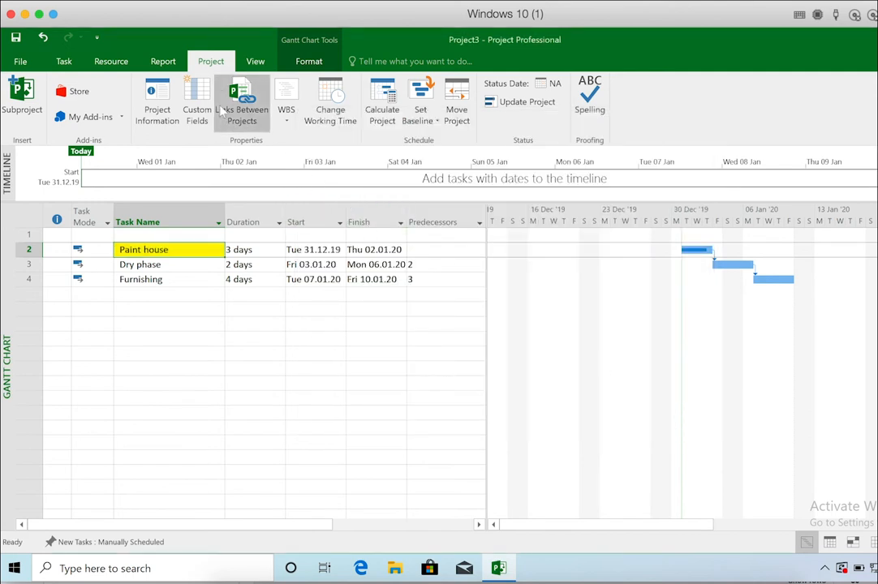
# Review the Standard project calendar's working times across several months and leave without saving changes.
pyautogui.click(330, 101)
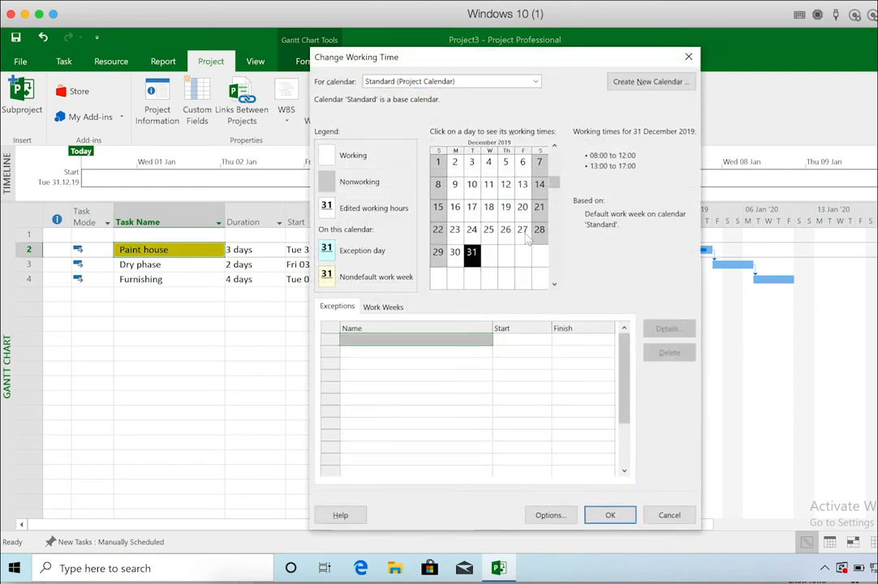
pyautogui.scroll(-5, 458, 194)
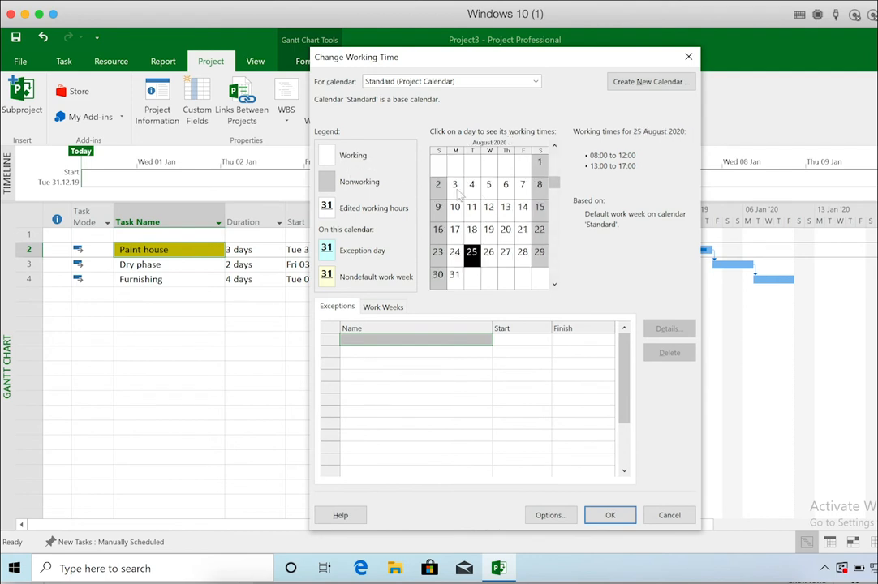
pyautogui.scroll(15, 459, 195)
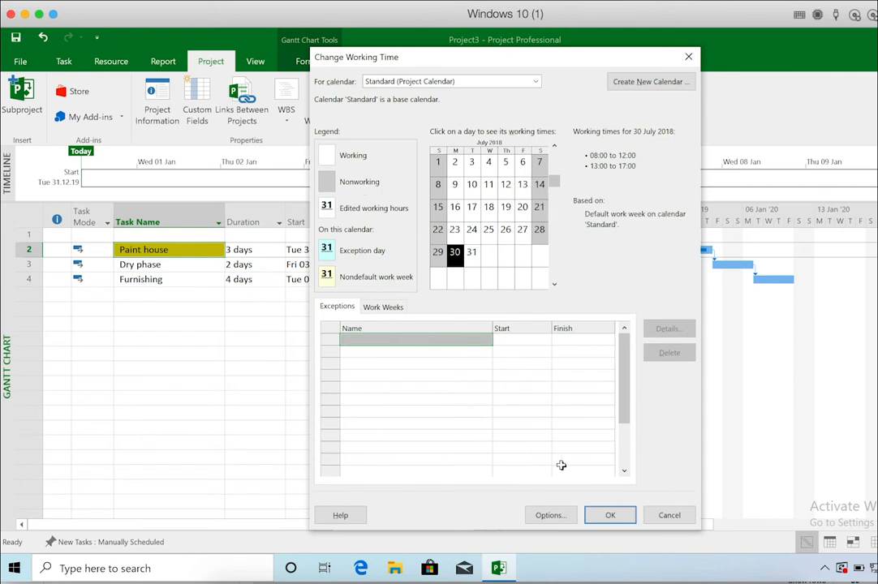
pyautogui.click(671, 521)
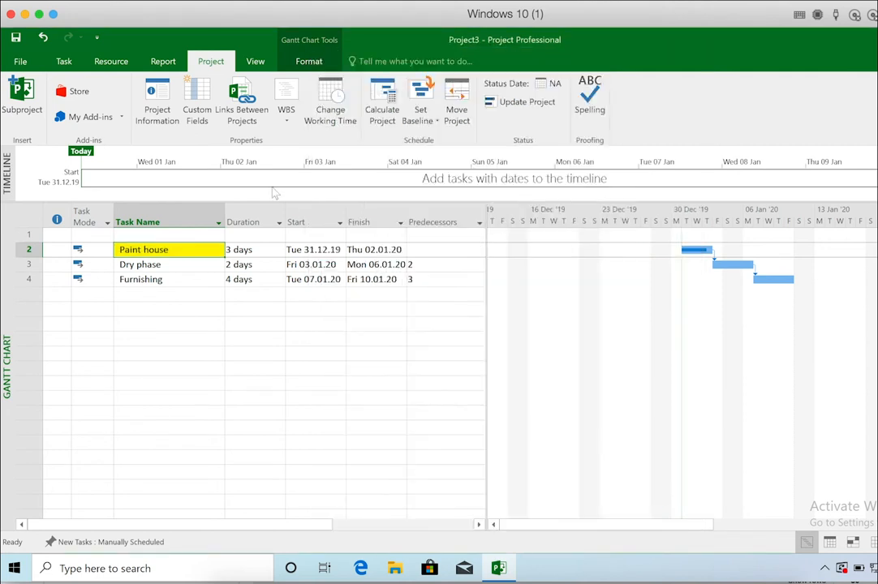
# View the plan in Task Usage and return to the Gantt Chart view.
pyautogui.click(256, 63)
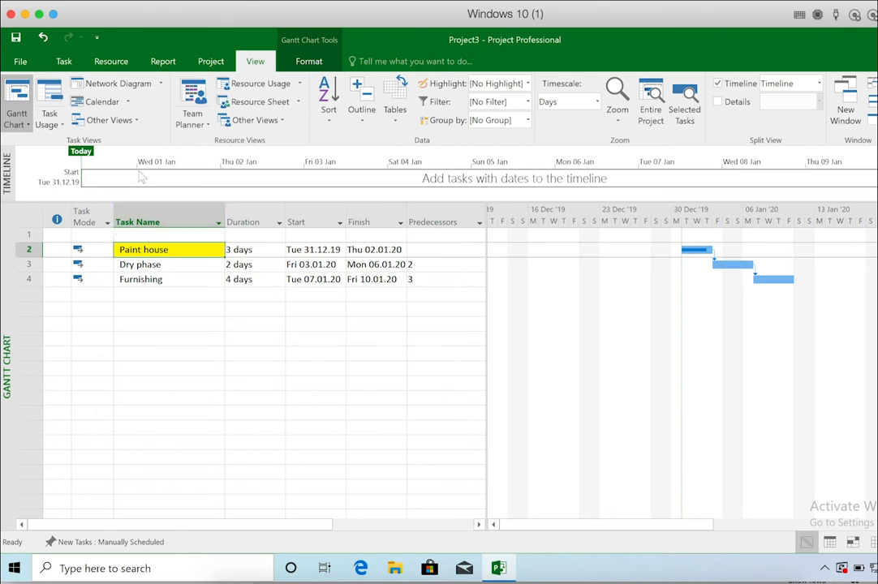
pyautogui.click(54, 97)
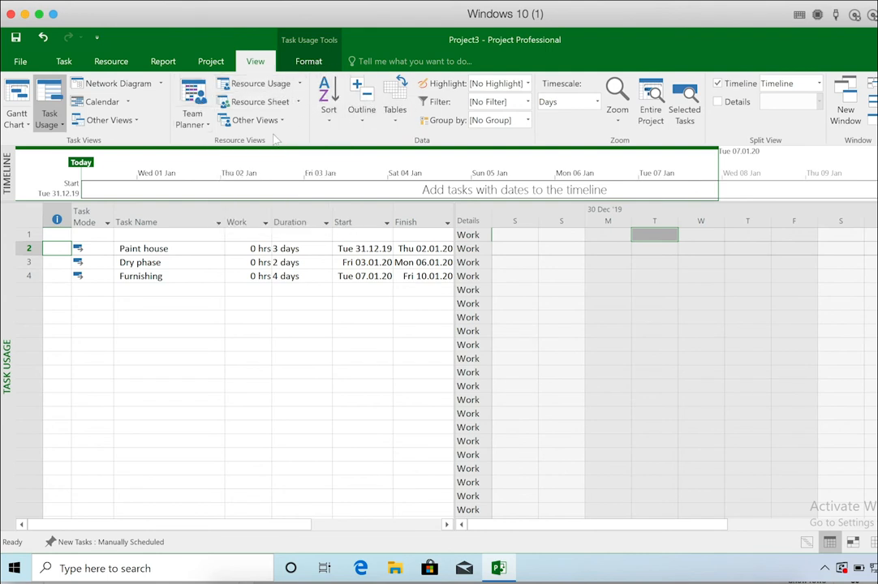
pyautogui.click(11, 107)
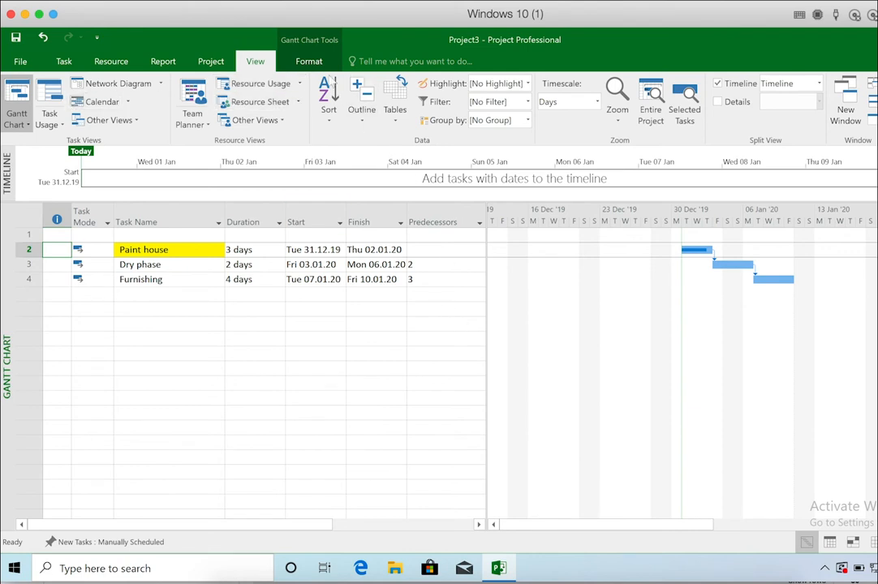
# Browse the scheduling and presentation styles available for the Gantt chart without applying one.
pyautogui.click(309, 62)
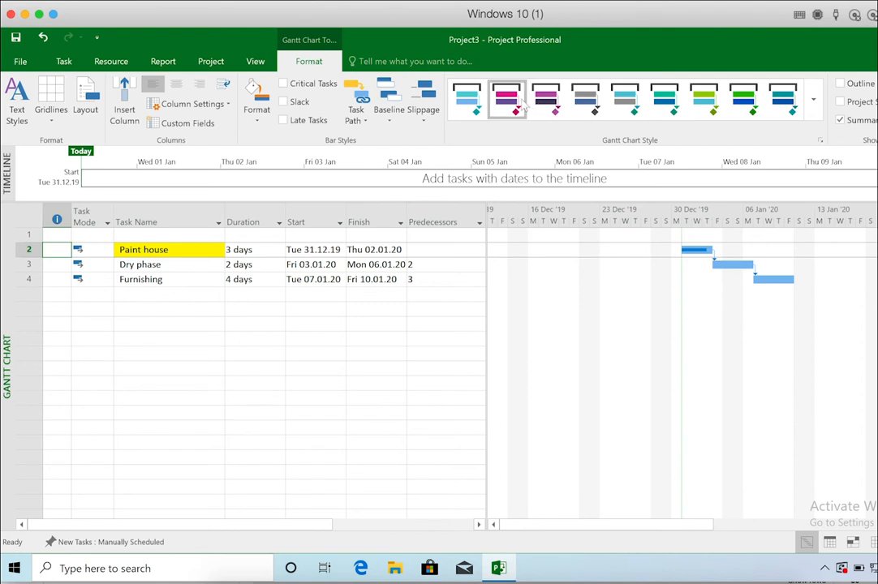
pyautogui.click(813, 99)
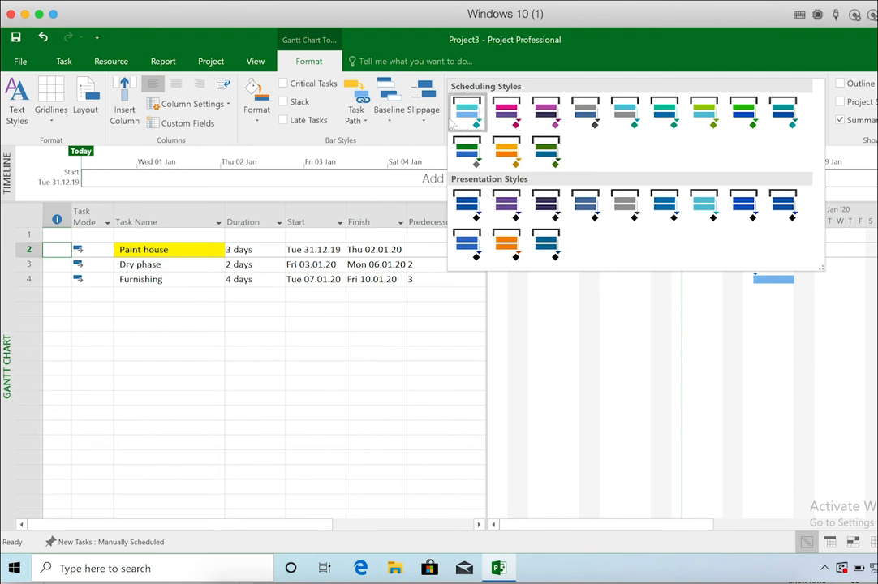
pyautogui.click(566, 63)
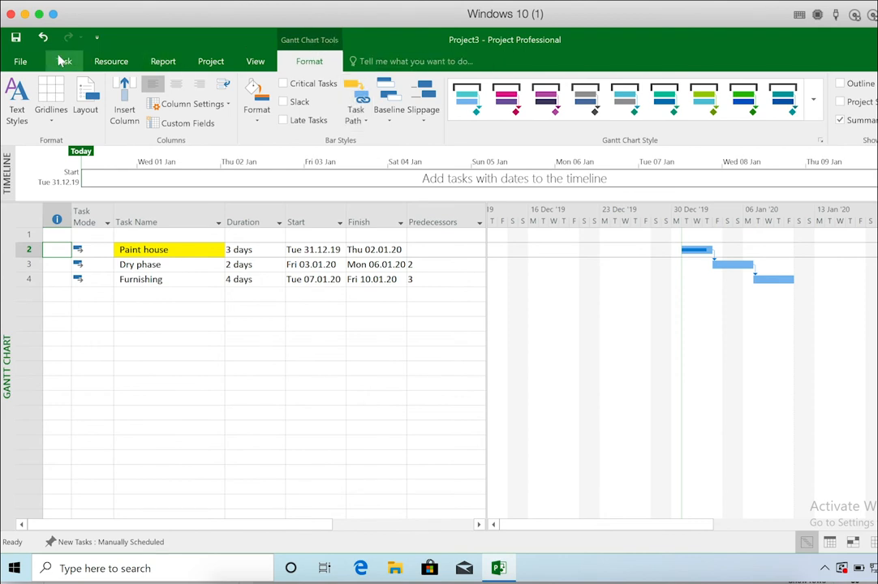
pyautogui.click(165, 63)
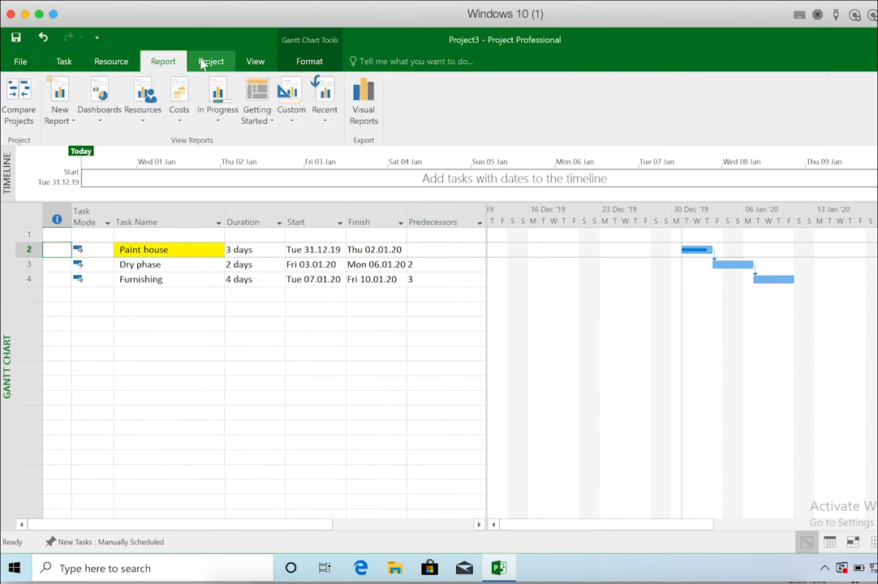
pyautogui.click(208, 62)
pyautogui.click(251, 63)
pyautogui.click(301, 62)
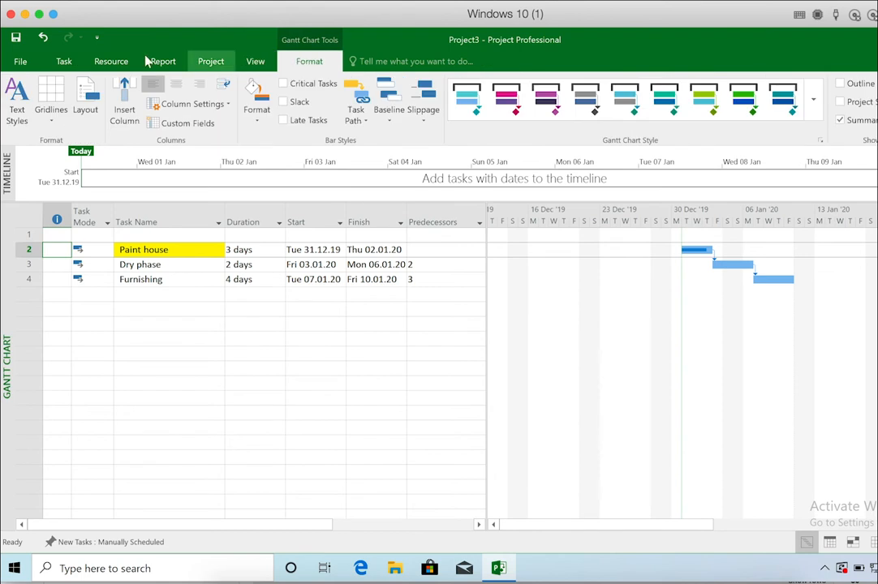
pyautogui.click(163, 63)
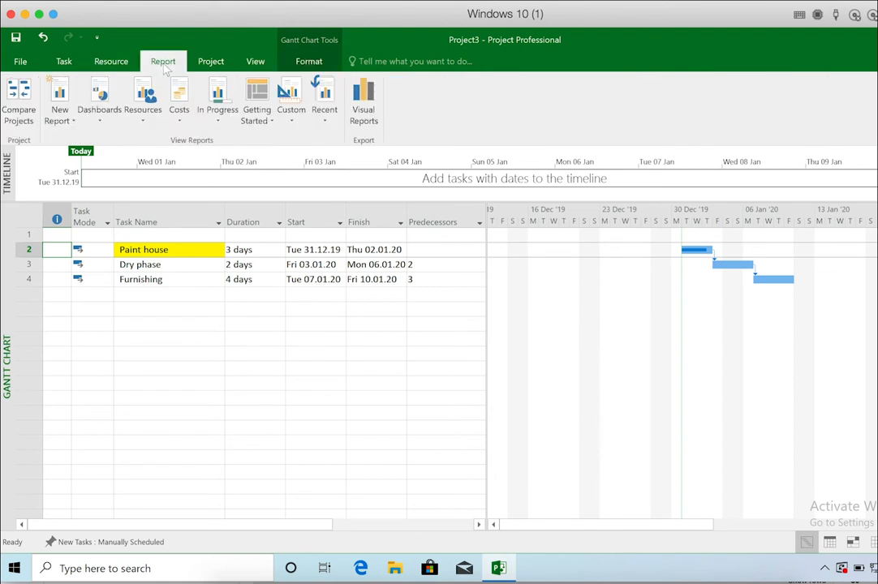
pyautogui.click(105, 65)
pyautogui.click(65, 64)
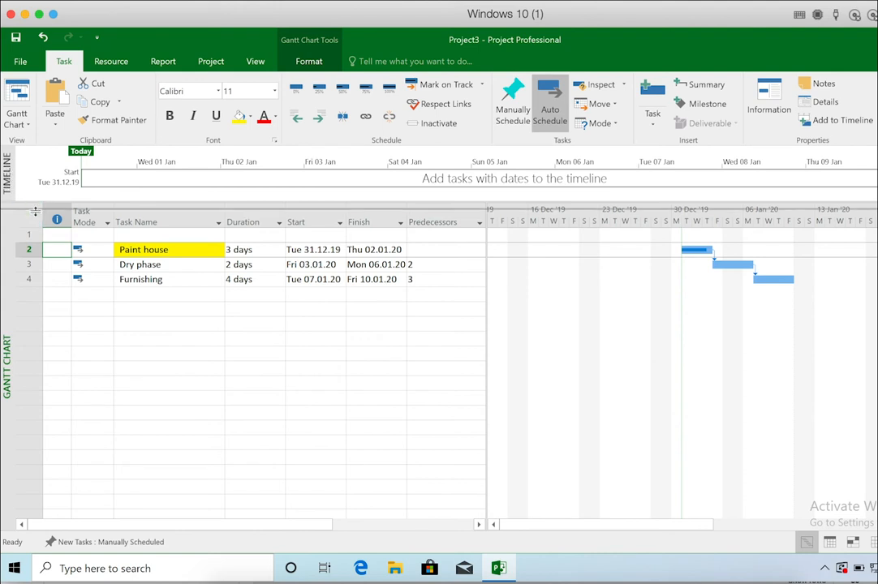
# Enlarge the timeline pane and add the "Paint house" task to the timeline.
pyautogui.moveTo(50, 272); pyautogui.dragTo(49, 281)
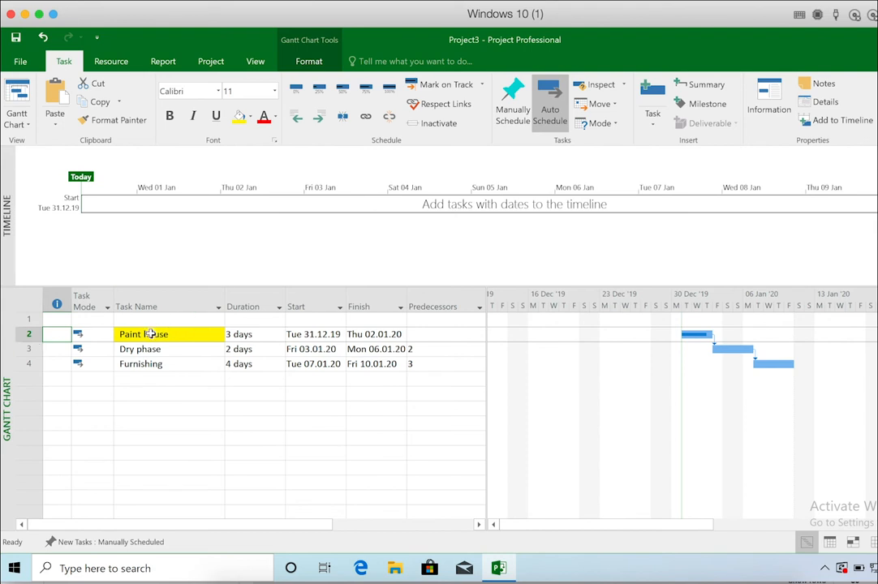
pyautogui.click(27, 334)
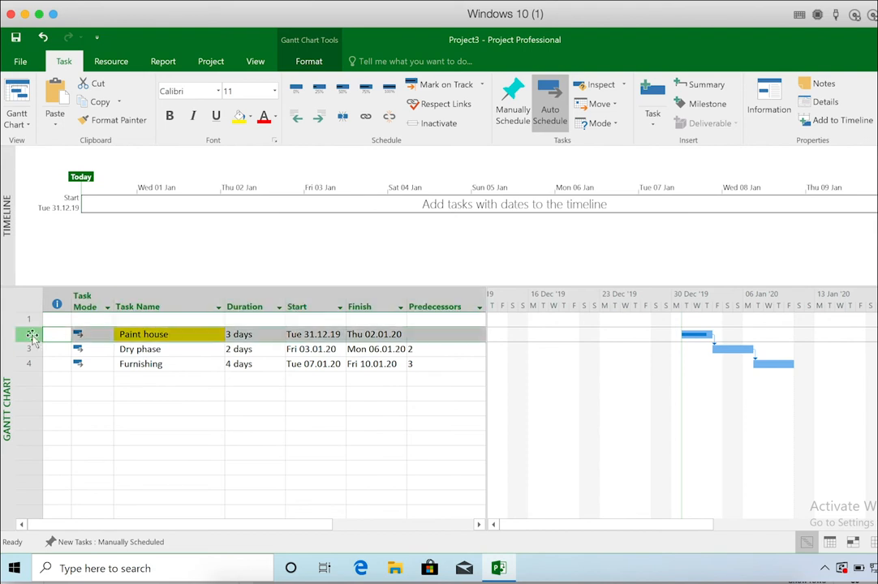
pyautogui.rightClick(188, 333)
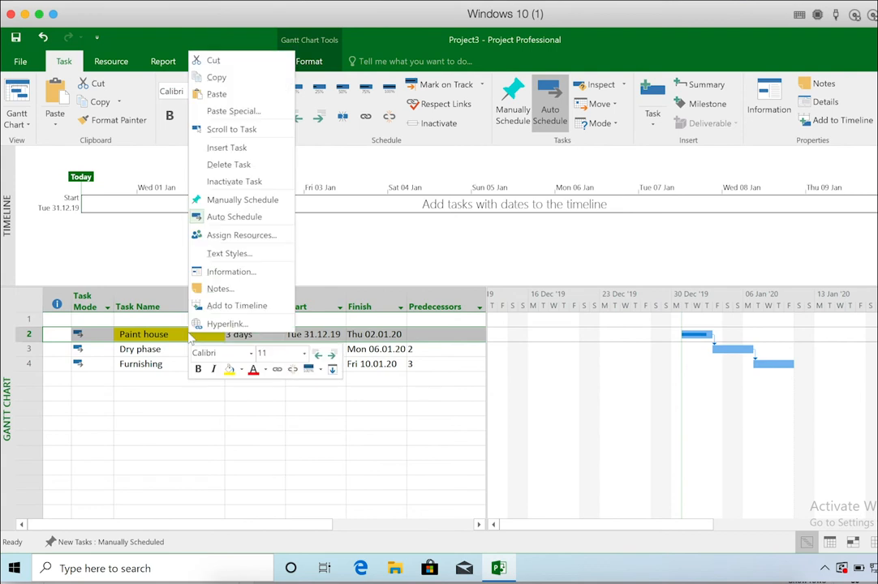
pyautogui.click(267, 308)
pyautogui.moveTo(132, 210)
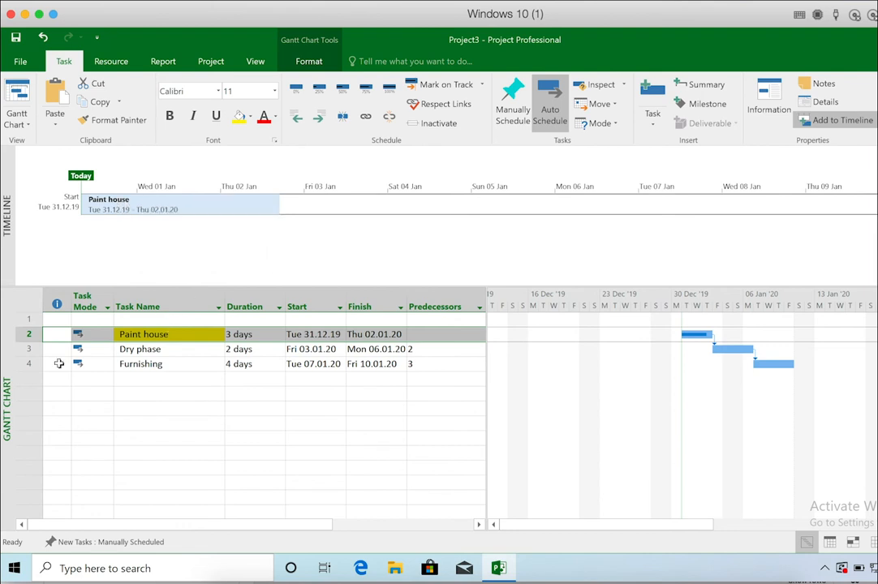
# Add the "Dry phase" and "Furnishing" tasks to the timeline.
pyautogui.click(29, 349)
pyautogui.rightClick(33, 350)
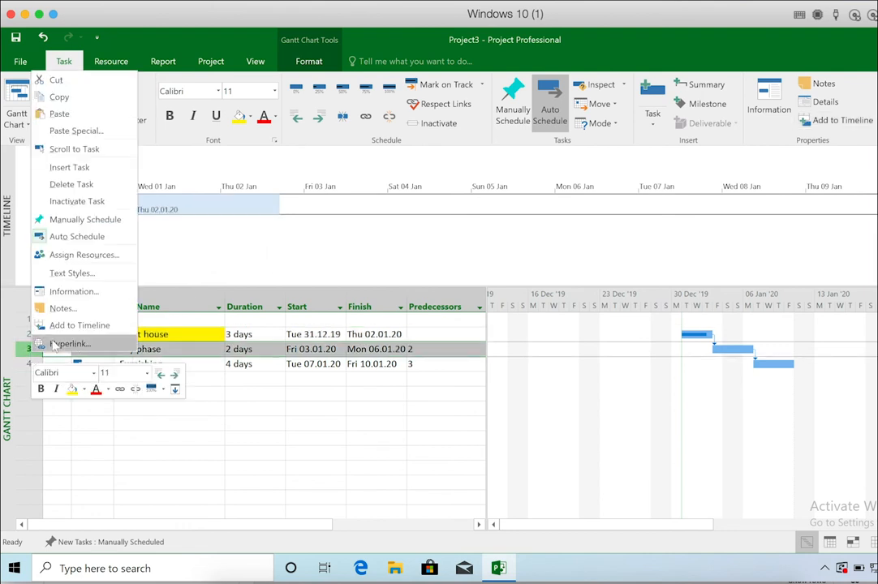
pyautogui.click(76, 326)
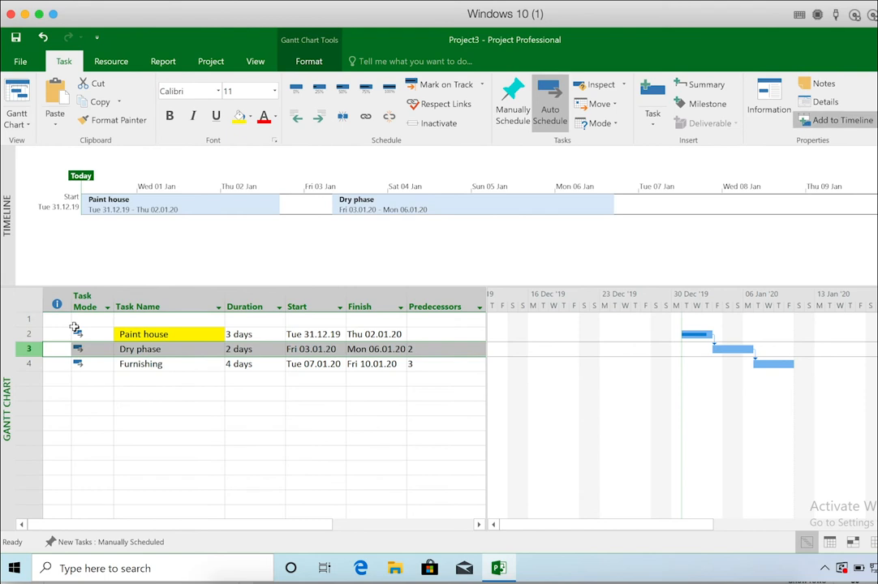
pyautogui.click(31, 364)
pyautogui.rightClick(31, 365)
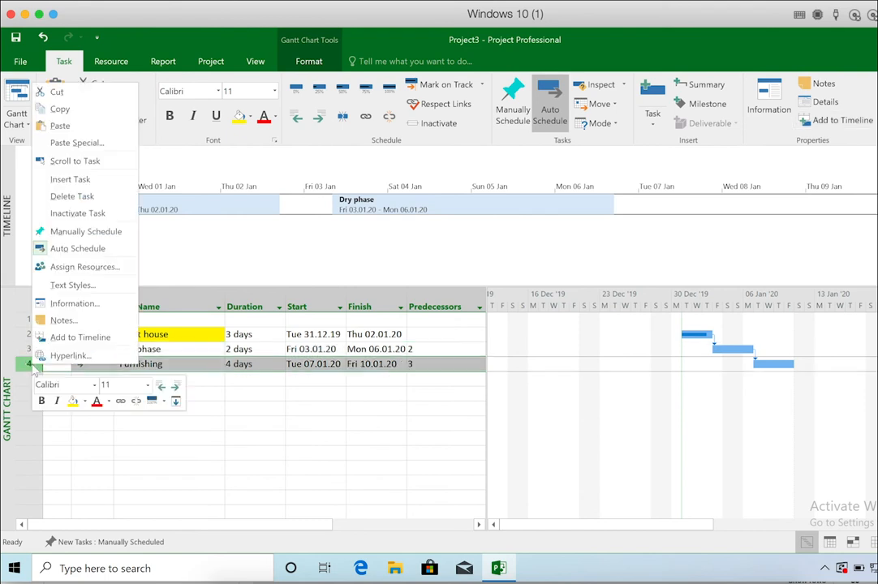
pyautogui.click(81, 337)
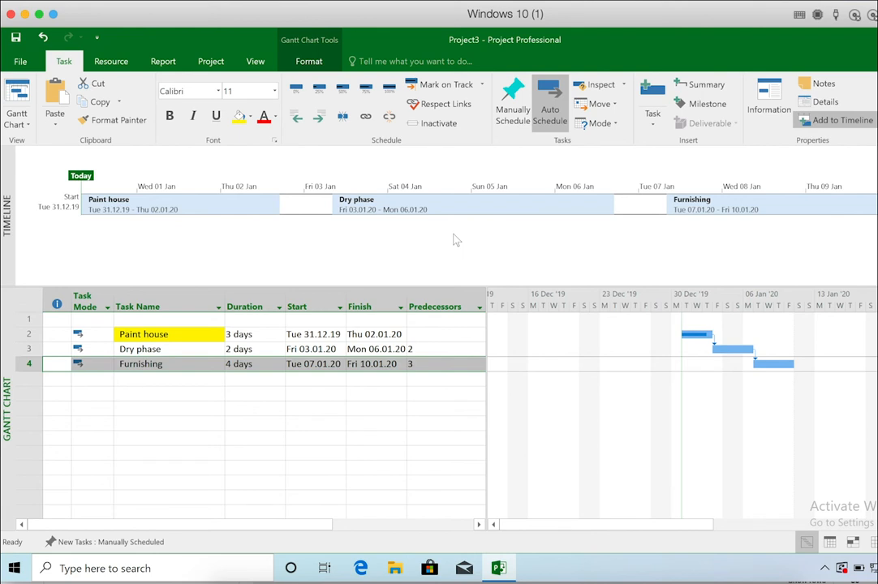
# Check the options for the "Dry phase" timeline bar without changing them, and shrink the timeline pane to give the task table more room.
pyautogui.rightClick(442, 204)
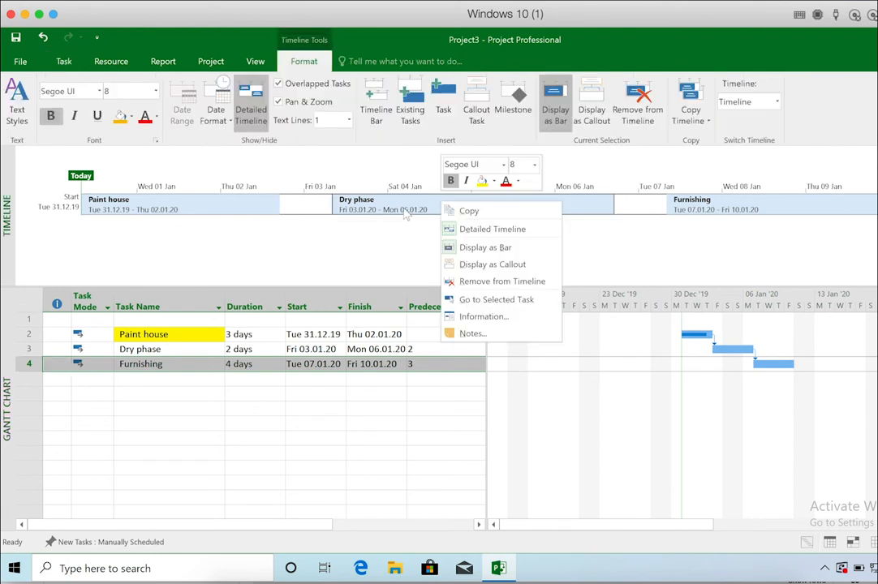
pyautogui.click(376, 234)
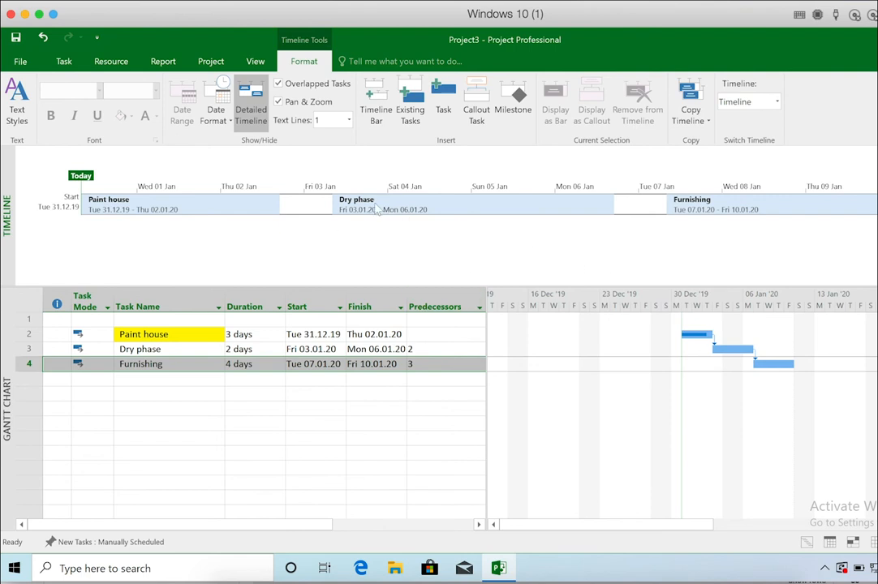
pyautogui.moveTo(376, 207)
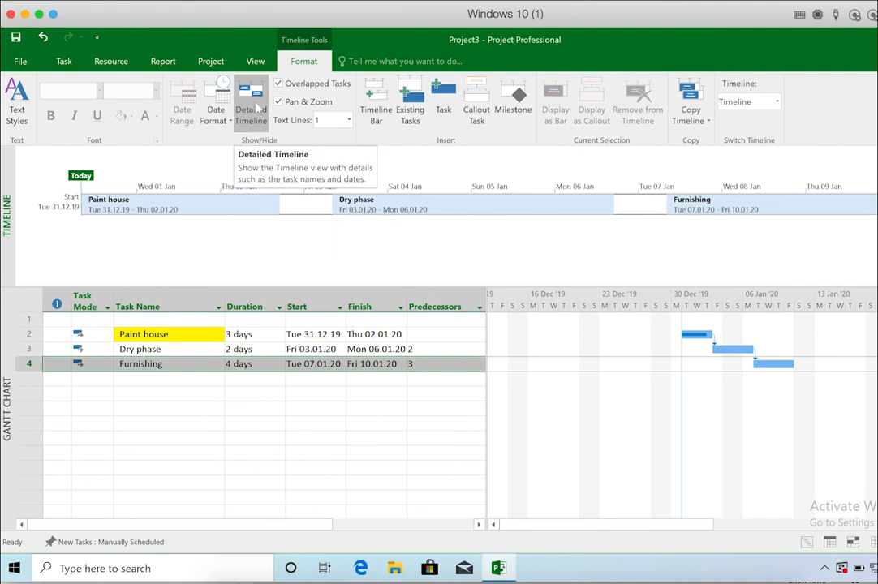
pyautogui.click(208, 365)
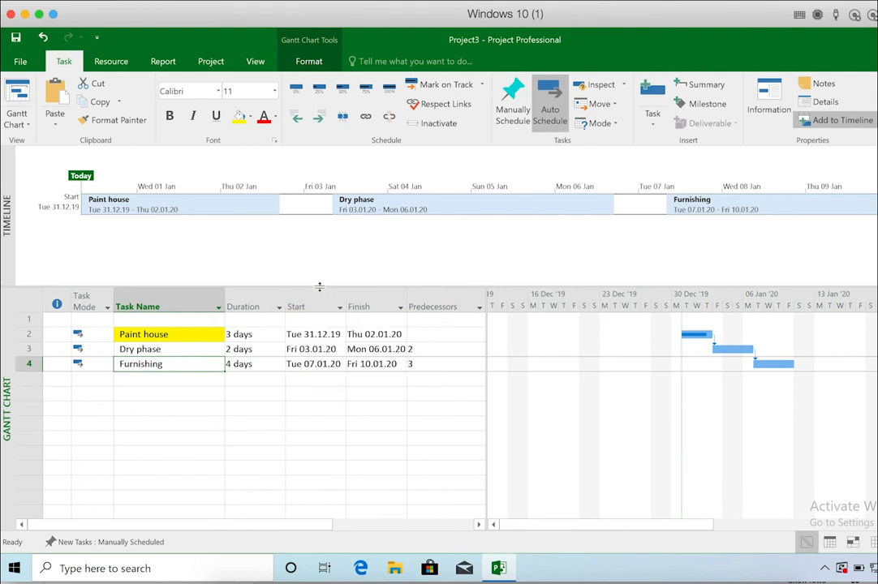
pyautogui.moveTo(319, 287); pyautogui.dragTo(319, 209)
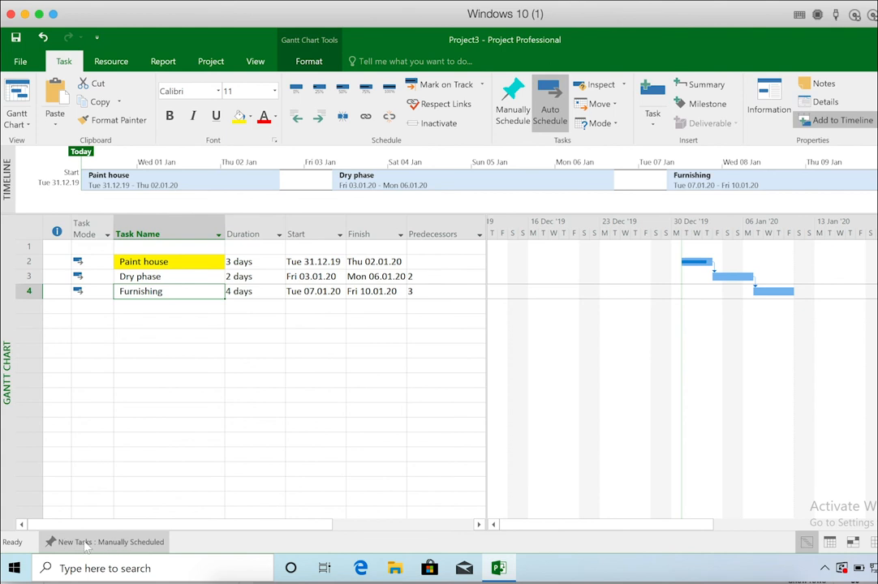
# Set new tasks to Auto Scheduled and add the task "Celebrate move" two rows below "Furnishing" with a duration of 1 day.
pyautogui.click(139, 545)
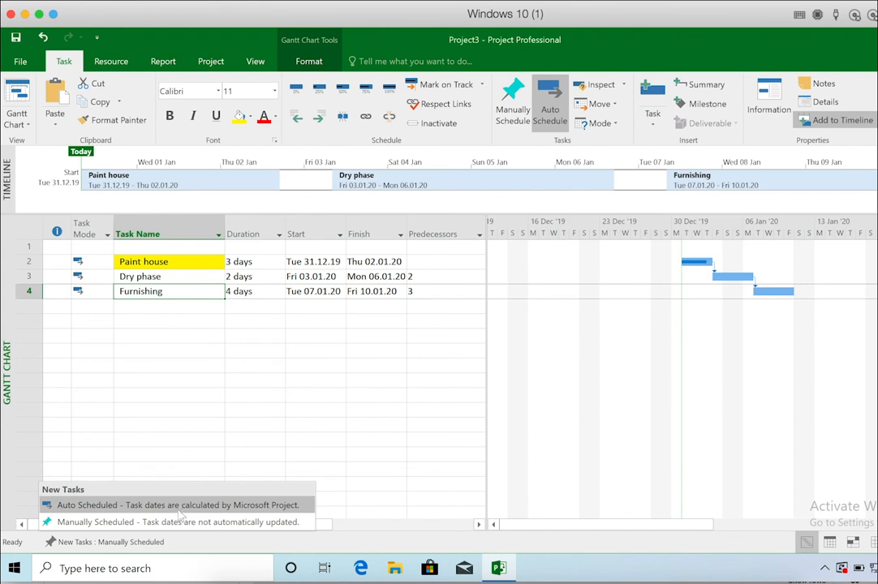
pyautogui.click(180, 506)
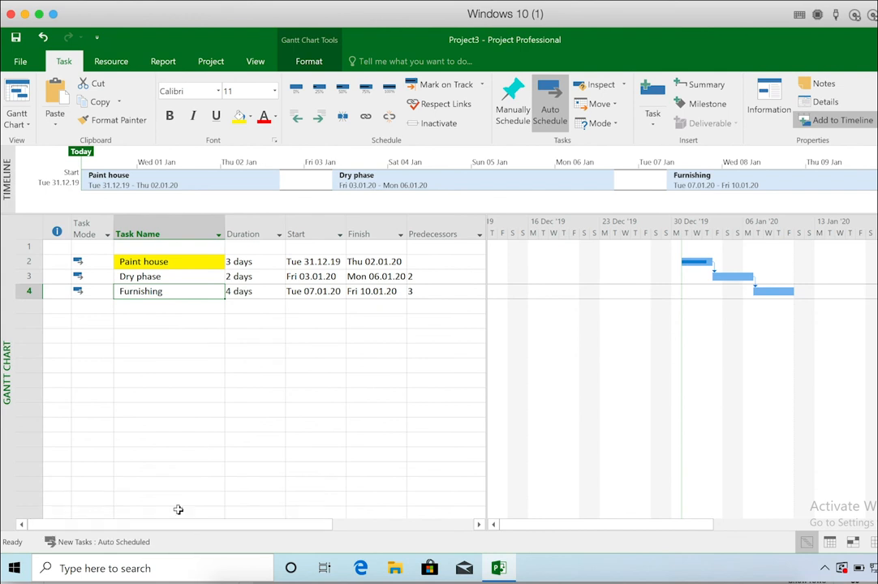
pyautogui.click(158, 326)
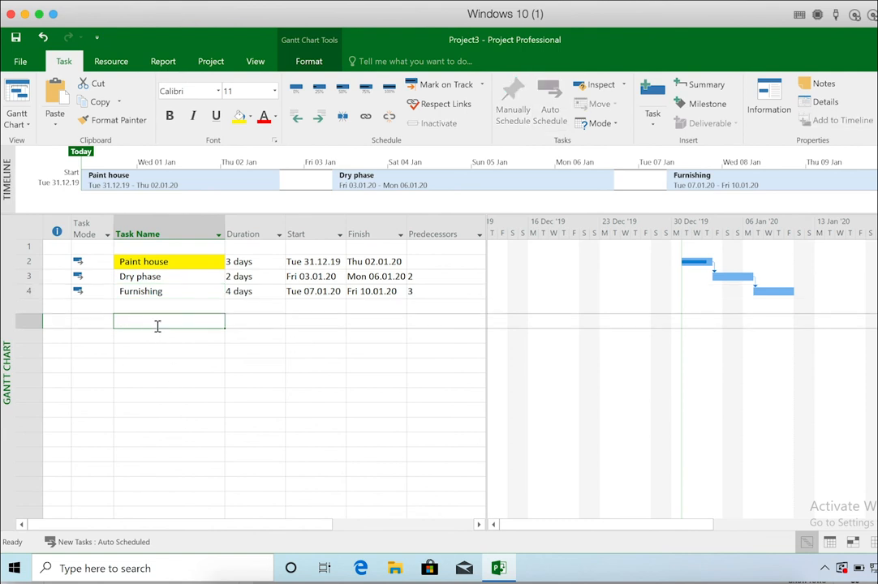
pyautogui.write('Celebrate')
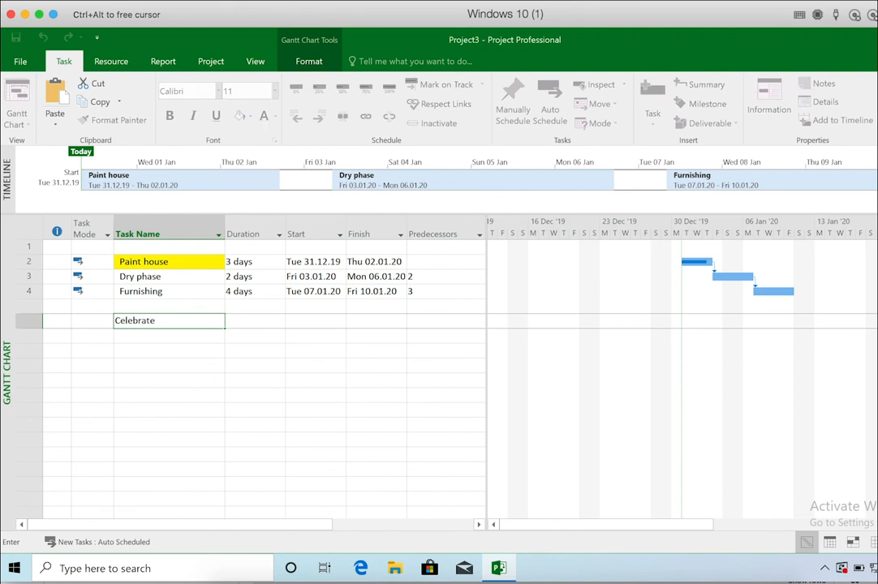
pyautogui.write(' move')
pyautogui.press('Tab')
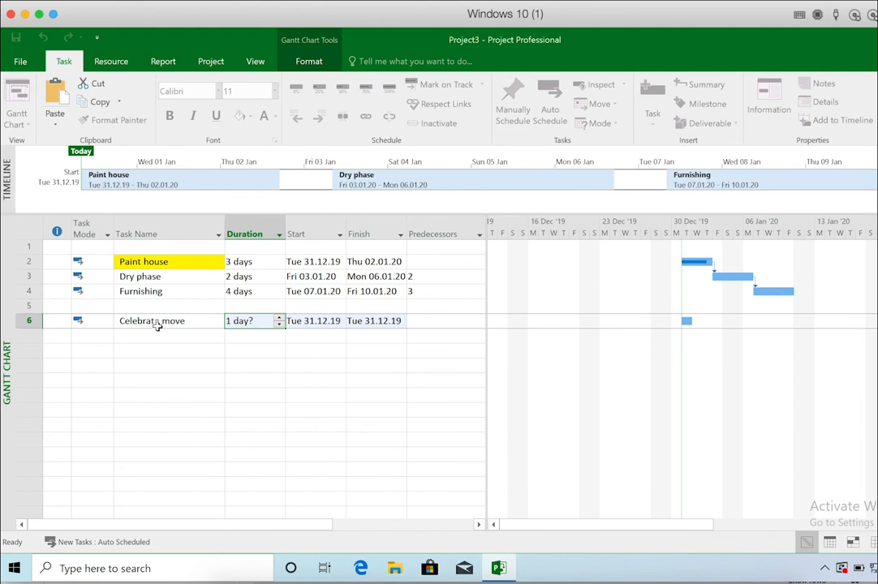
pyautogui.write('1d')
pyautogui.press('Return')
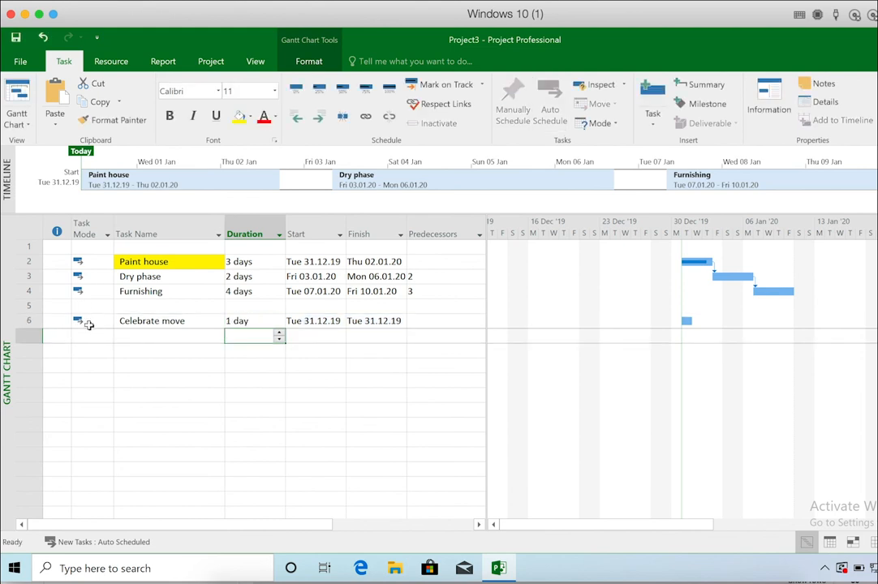
# Set task 4, "Furnishing", as the predecessor of "Celebrate move".
pyautogui.click(427, 321)
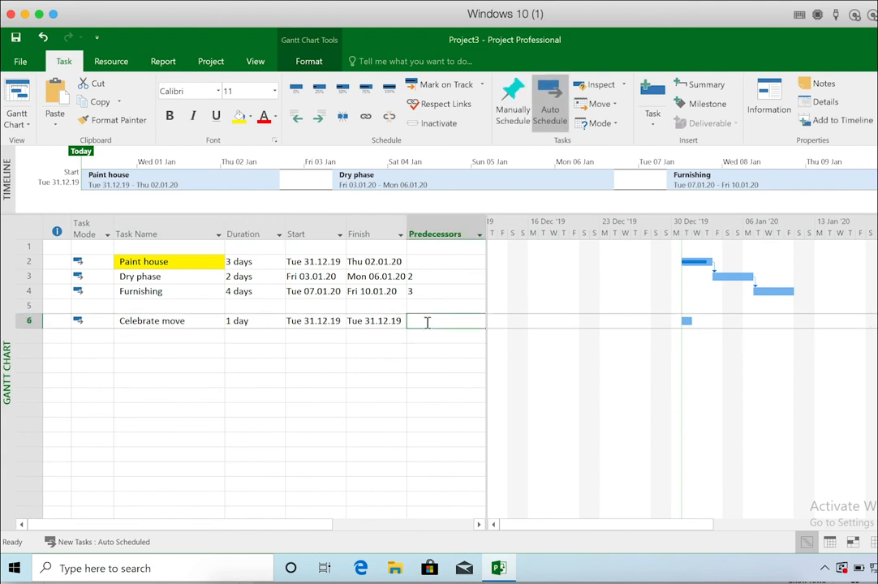
pyautogui.write('4')
pyautogui.press('Return')
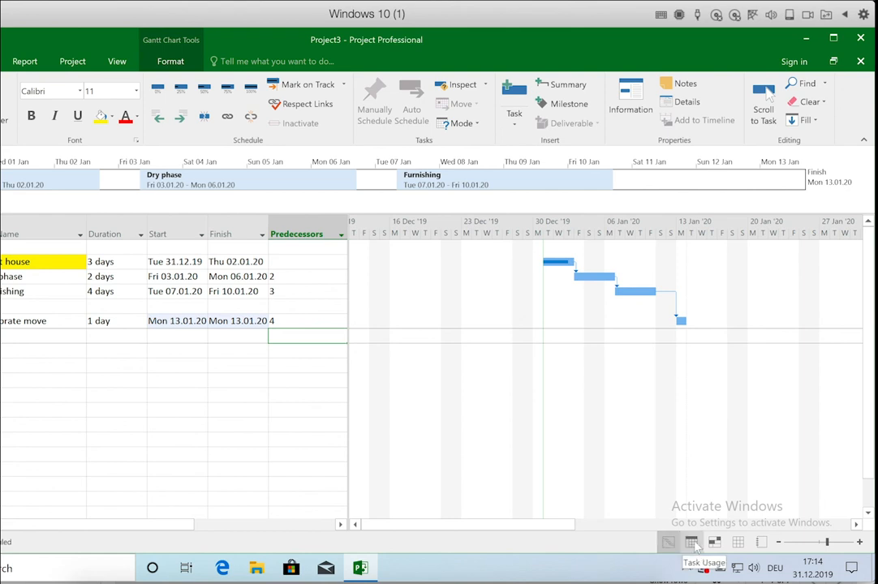
# Look through the Task Usage, Team Planner and Resource Sheet views, and return to the Gantt Chart view.
pyautogui.click(692, 543)
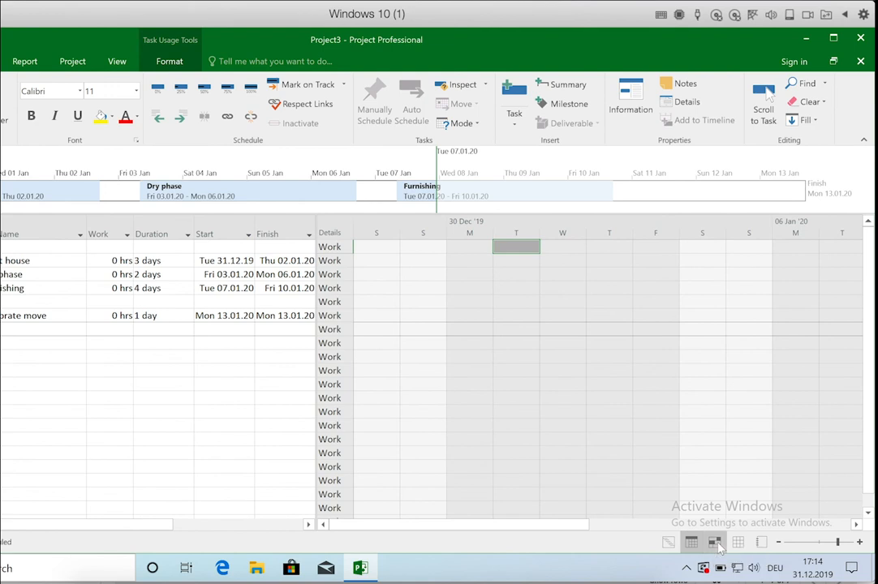
pyautogui.click(715, 542)
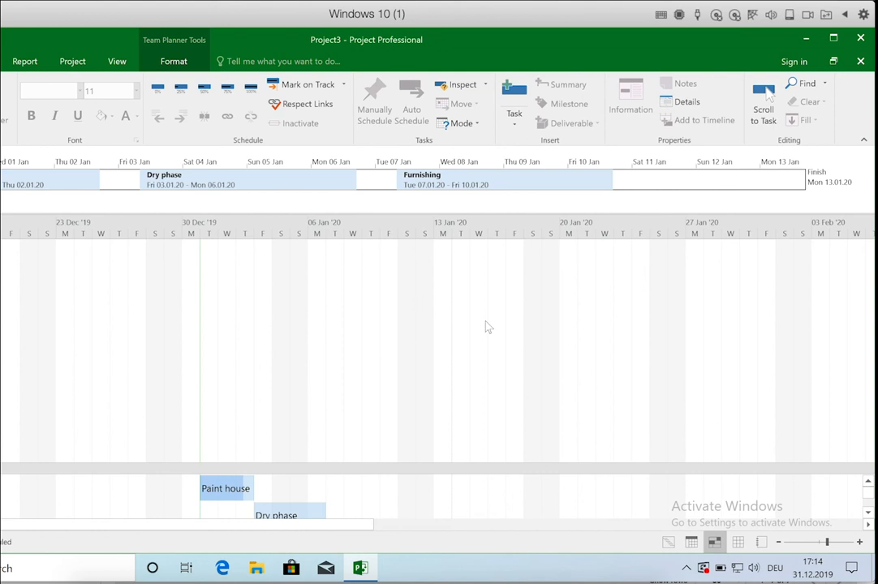
pyautogui.click(739, 542)
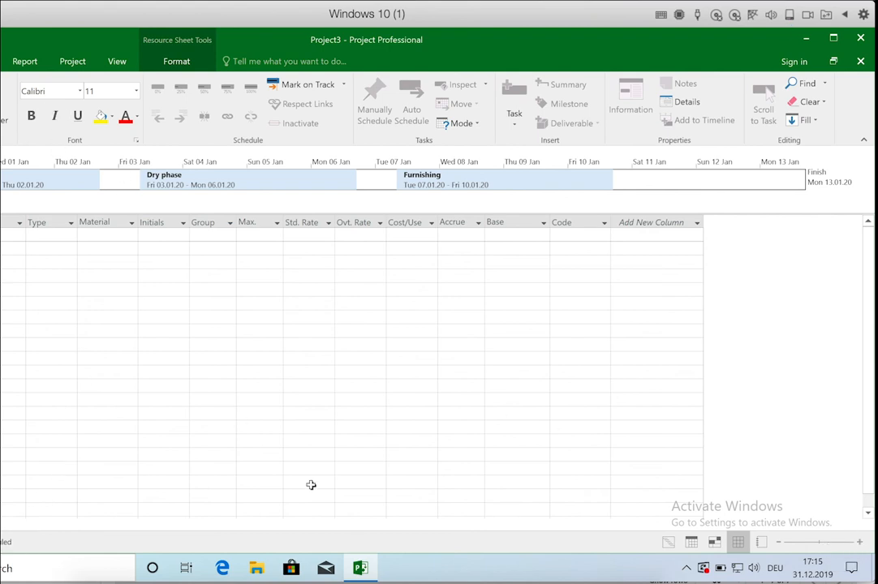
pyautogui.click(667, 542)
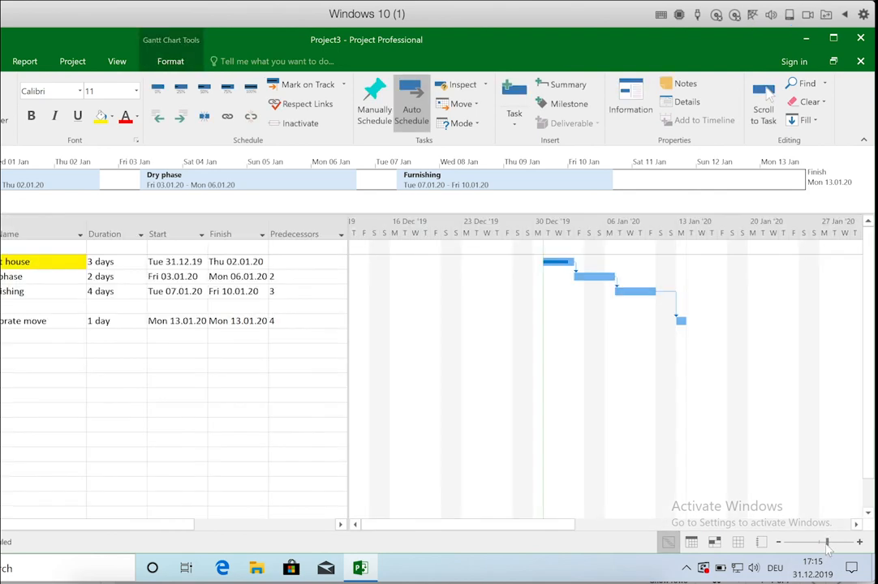
# Examine the Gantt chart's timescale at different zoom levels, from hours up to quarters, ending with single days grouped by week.
pyautogui.click(859, 542)
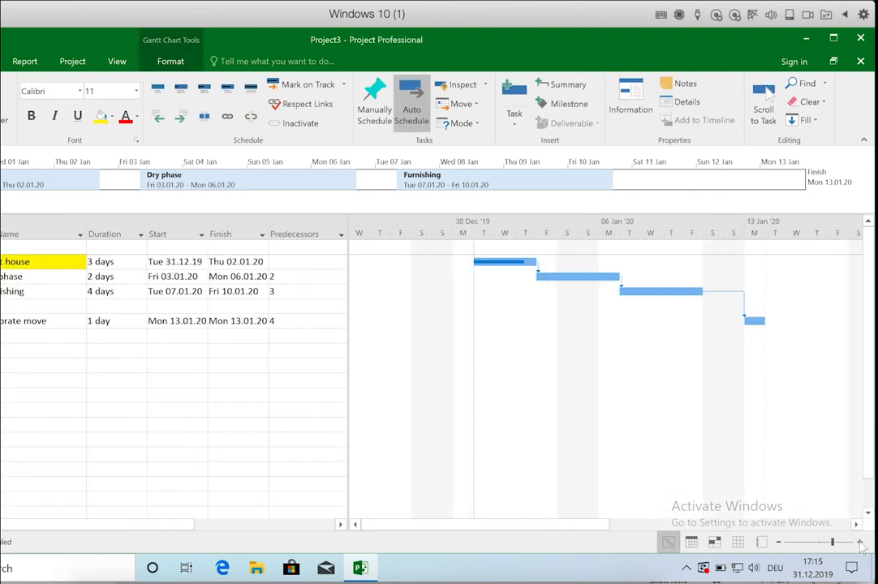
pyautogui.click(859, 542)
pyautogui.click(859, 542)
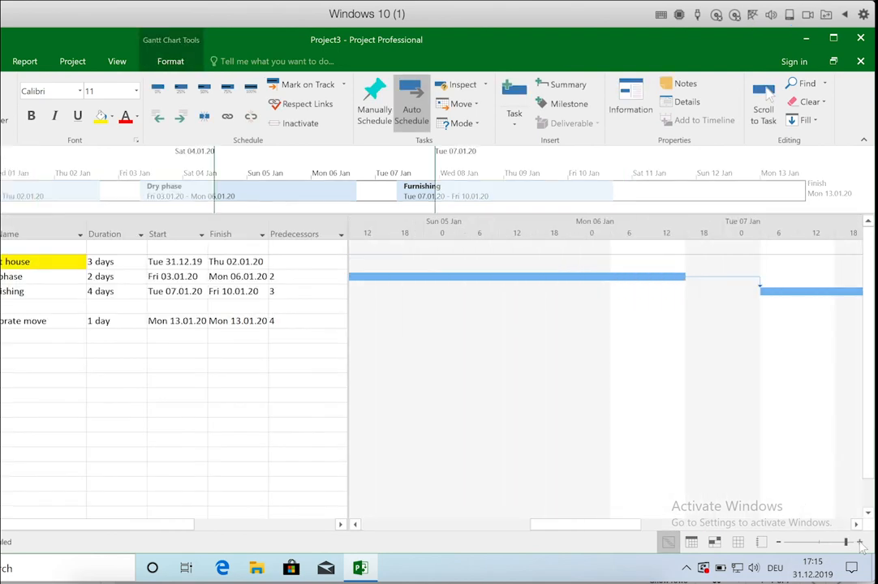
pyautogui.click(778, 543)
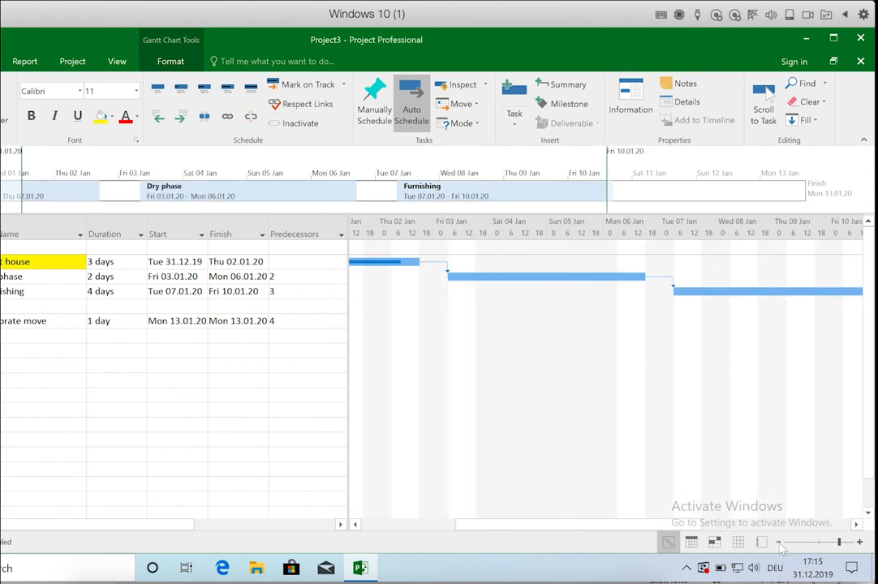
pyautogui.click(779, 543)
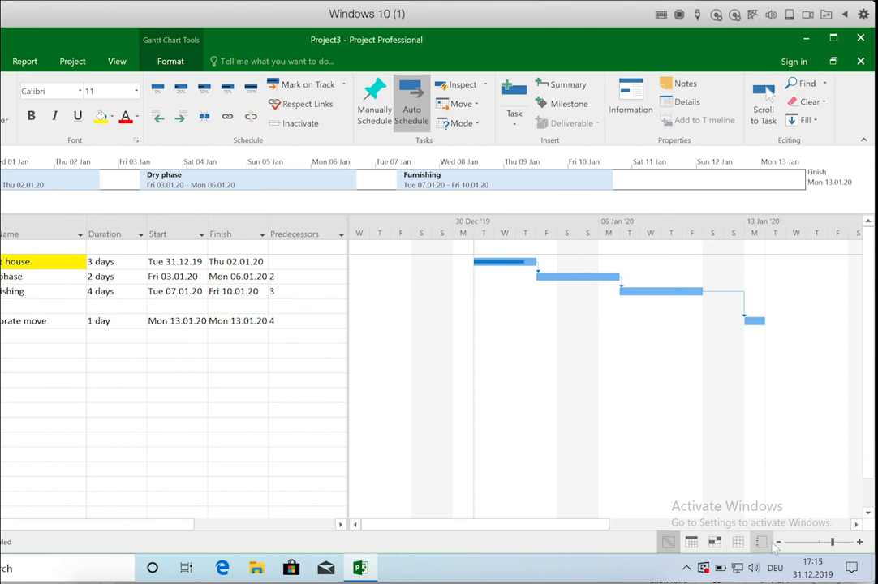
pyautogui.click(779, 543)
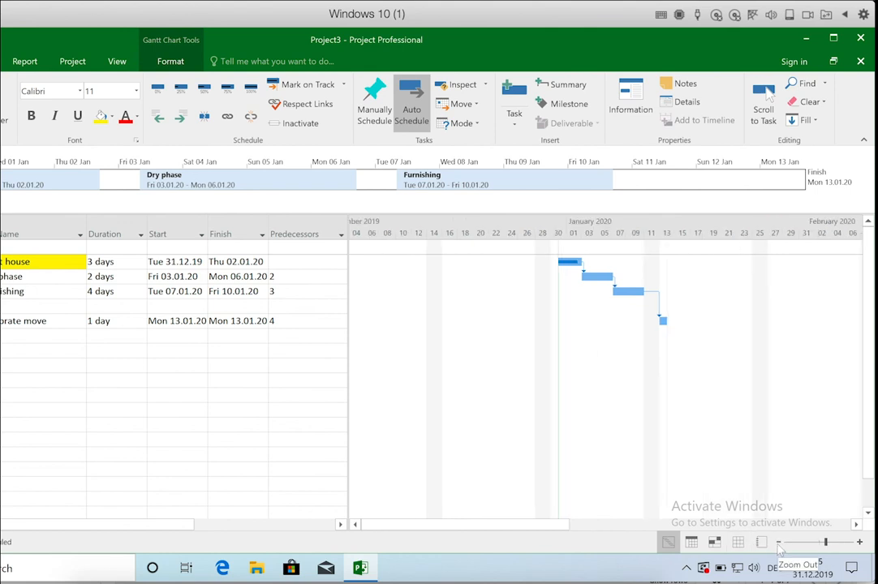
pyautogui.click(779, 543)
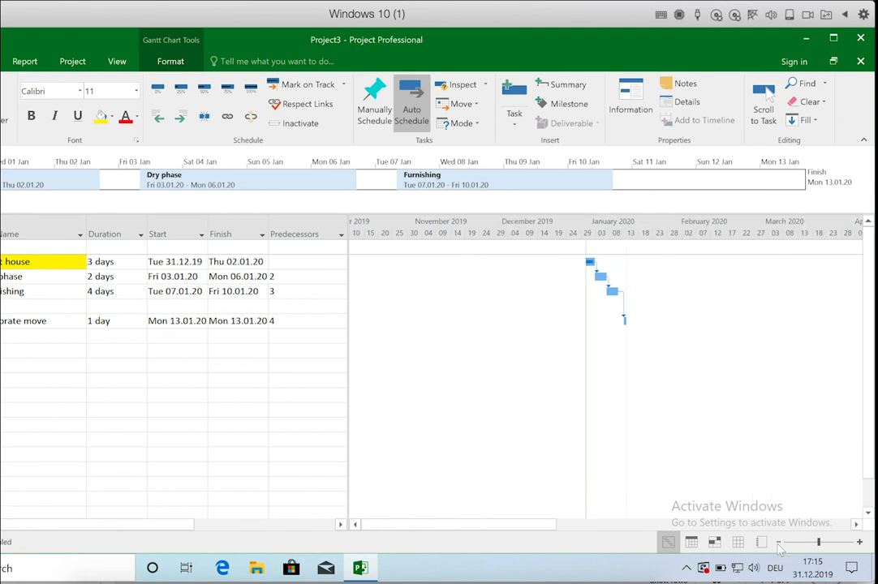
pyautogui.click(778, 545)
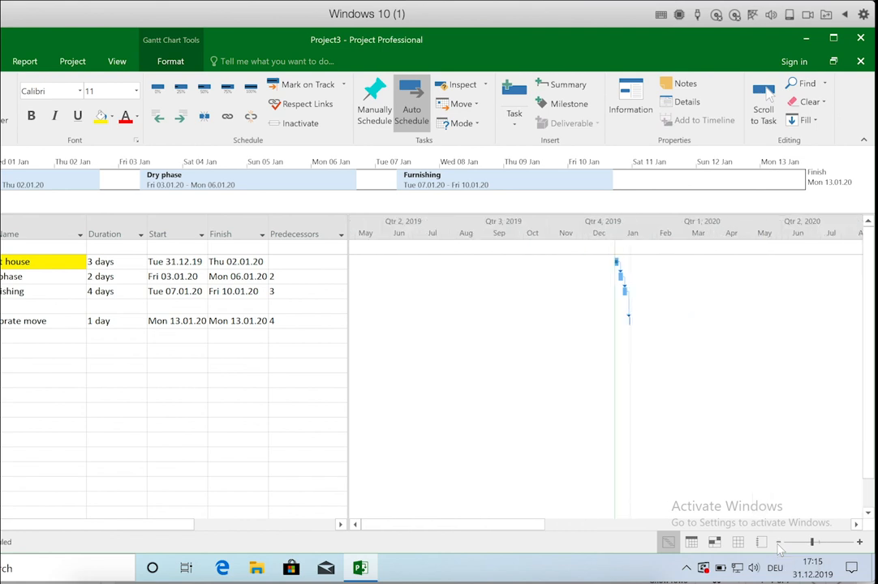
pyautogui.click(859, 543)
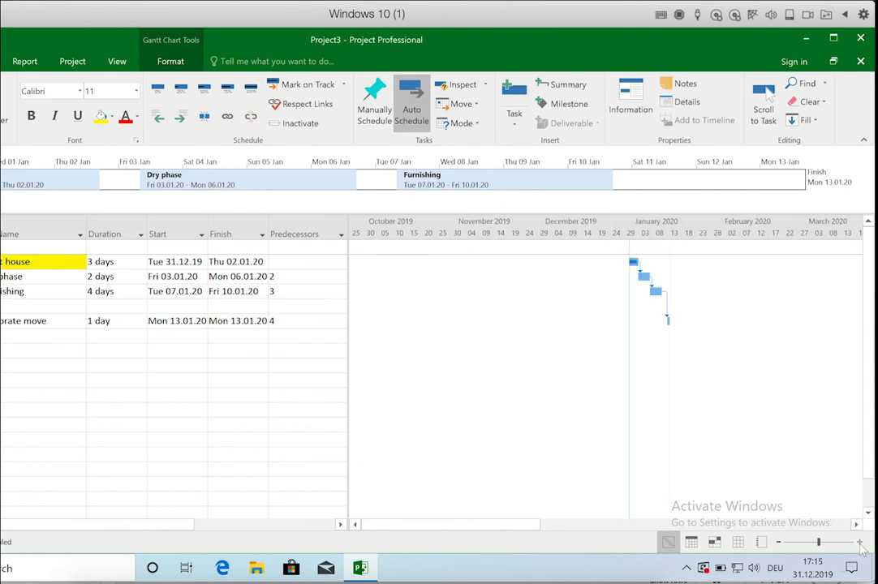
pyautogui.click(860, 543)
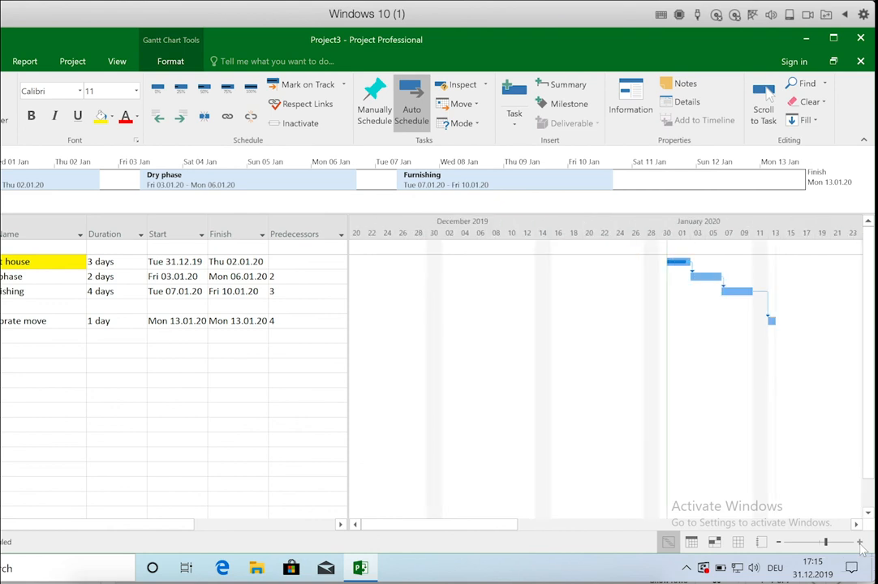
pyautogui.click(859, 542)
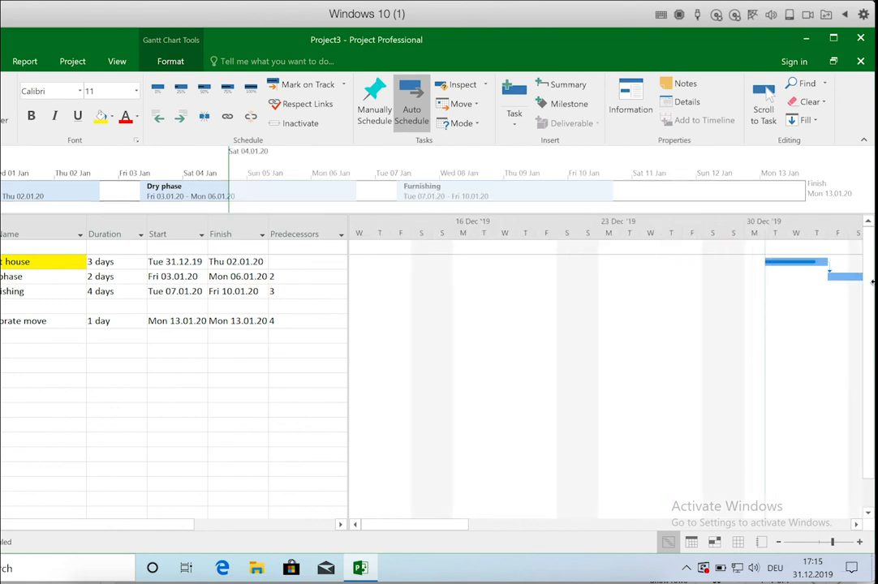
pyautogui.moveTo(869, 258)
pyautogui.mouseDown()
pyautogui.moveTo(870, 273)
pyautogui.moveTo(869, 255)
pyautogui.mouseUp()
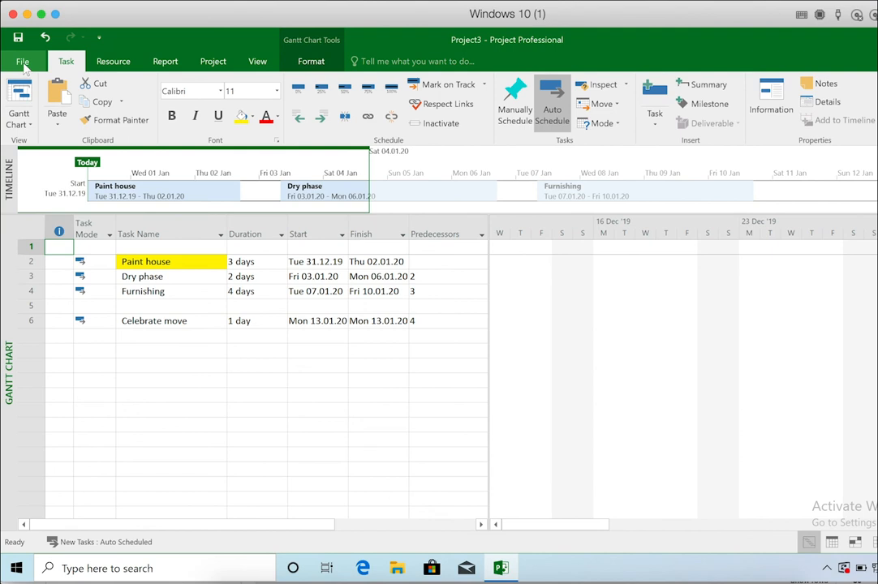
# Review the project's Info page with its account, organizer and project information entries, and return to the Gantt chart.
pyautogui.click(22, 63)
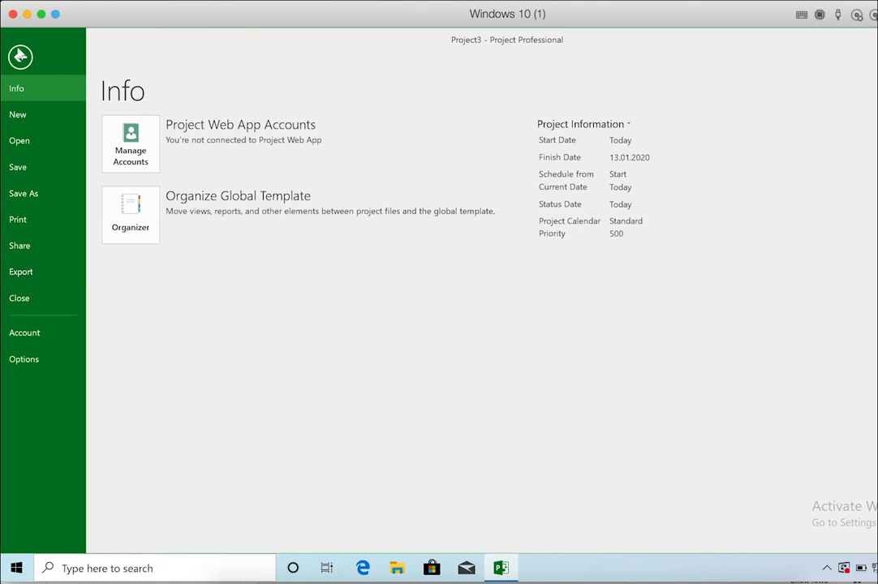
pyautogui.click(22, 57)
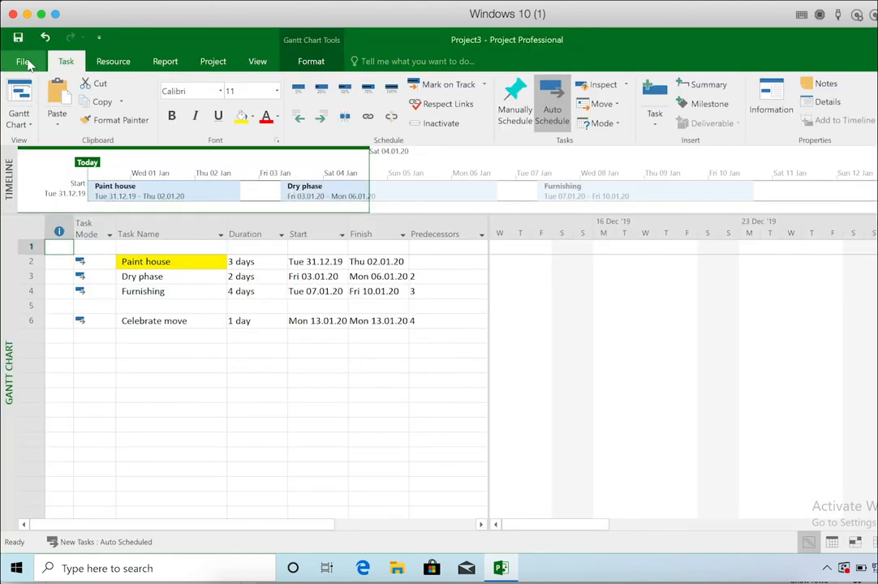